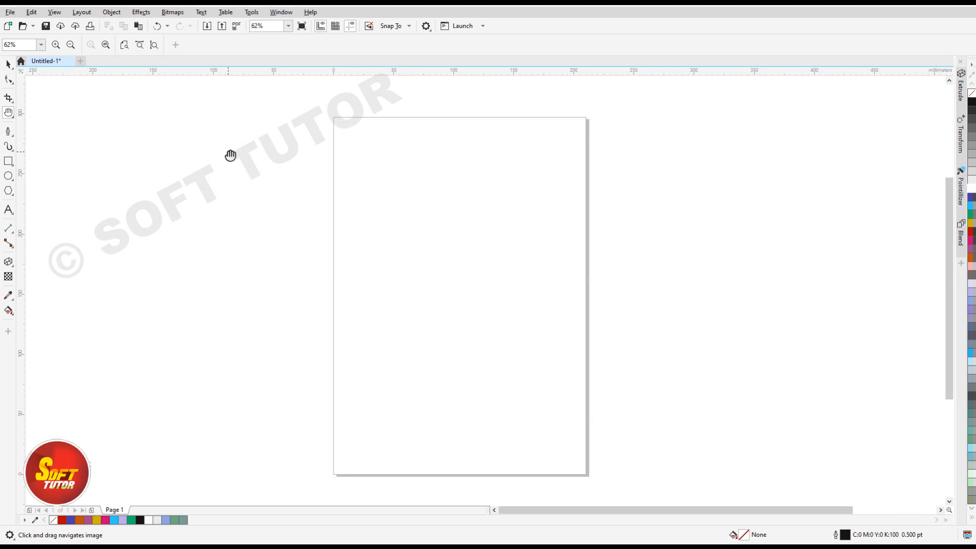
Create a new symmetry and move its vertical symmetry line to about X 109 mm, near the page centre.
click(112, 12)
mouse_move(121, 65)
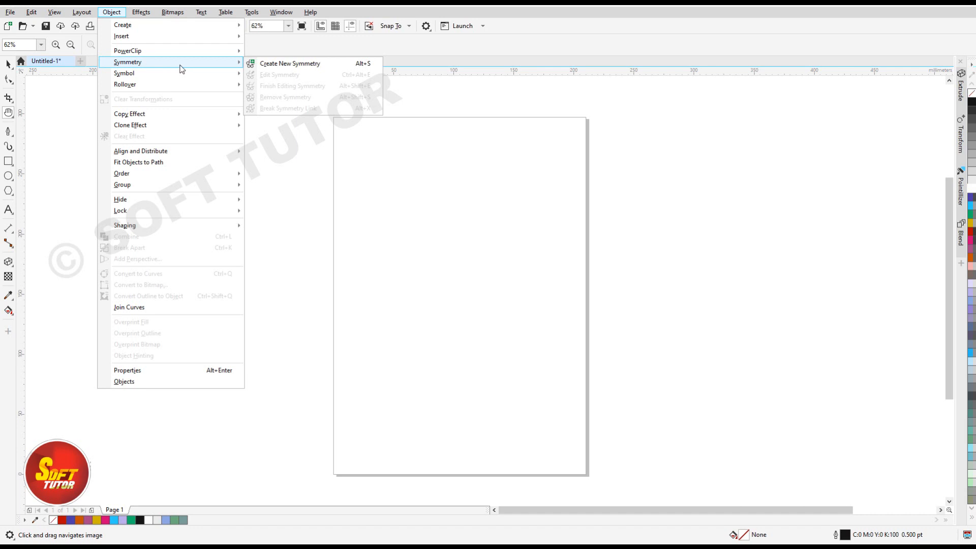
click(287, 63)
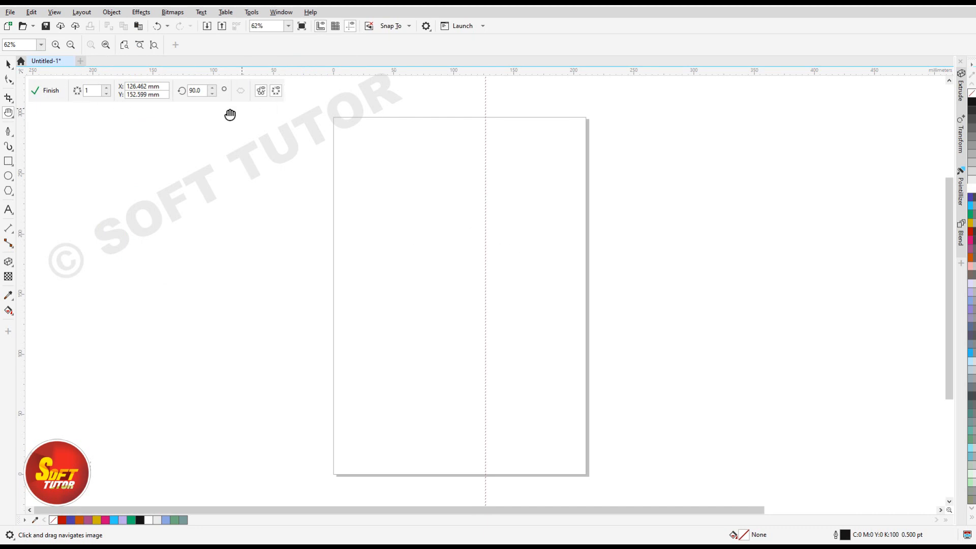
key(space)
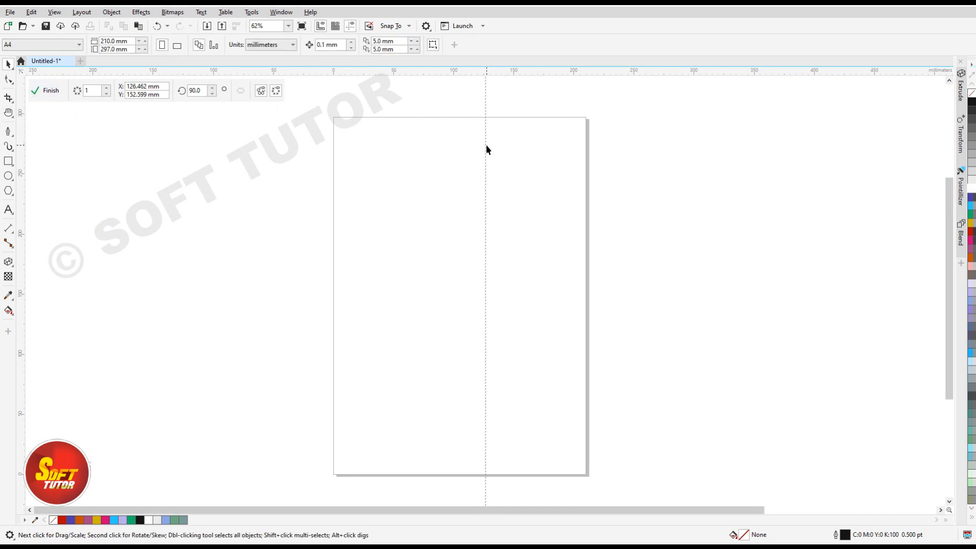
drag(486, 146, 464, 161)
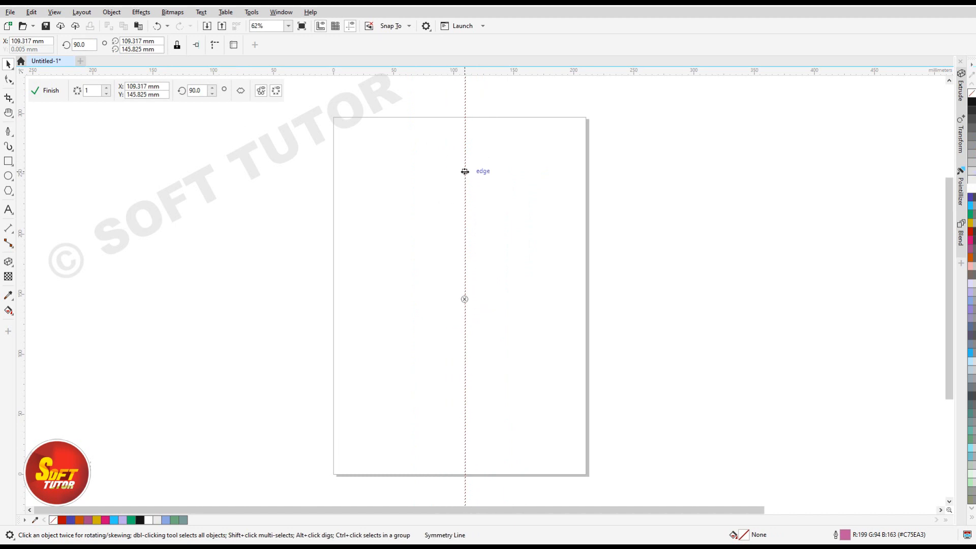
Draw a rectangle about 38 by 27 mm beside the symmetry line, with one side on the line, and fill it magenta.
scroll(465, 160, up, 3)
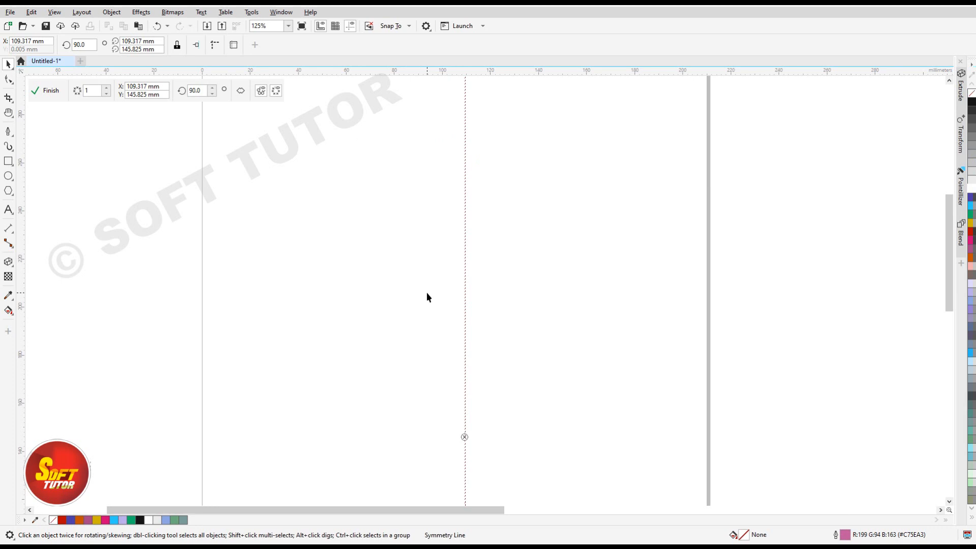
click(8, 161)
drag(374, 169, 466, 234)
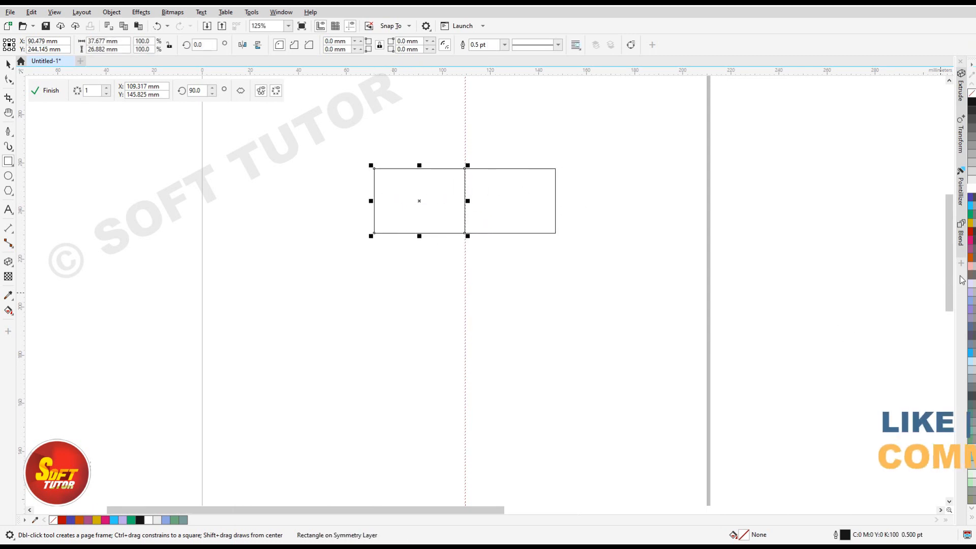
click(971, 239)
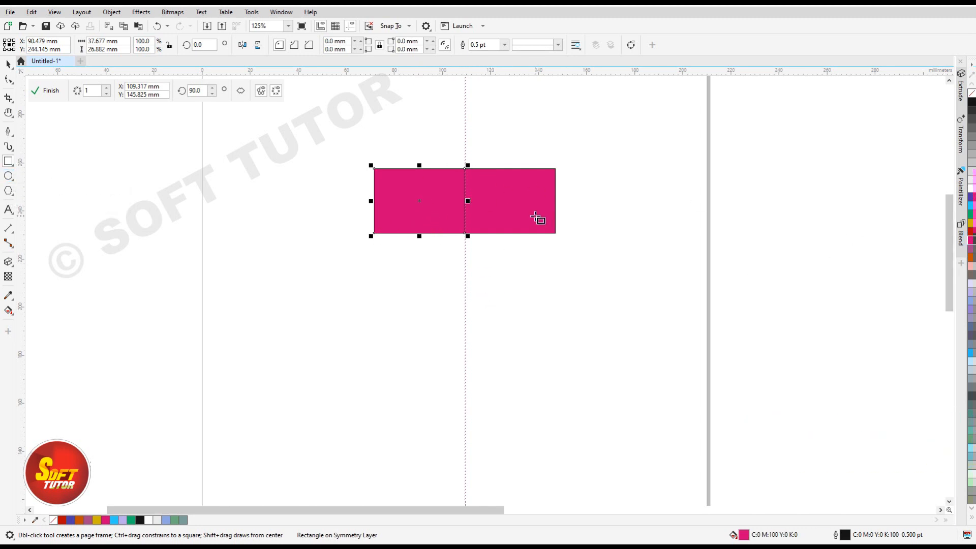
Draw an ellipse about 21 by 24 mm below the rectangle, touching the symmetry line, and fill it green.
click(7, 176)
drag(412, 265, 468, 329)
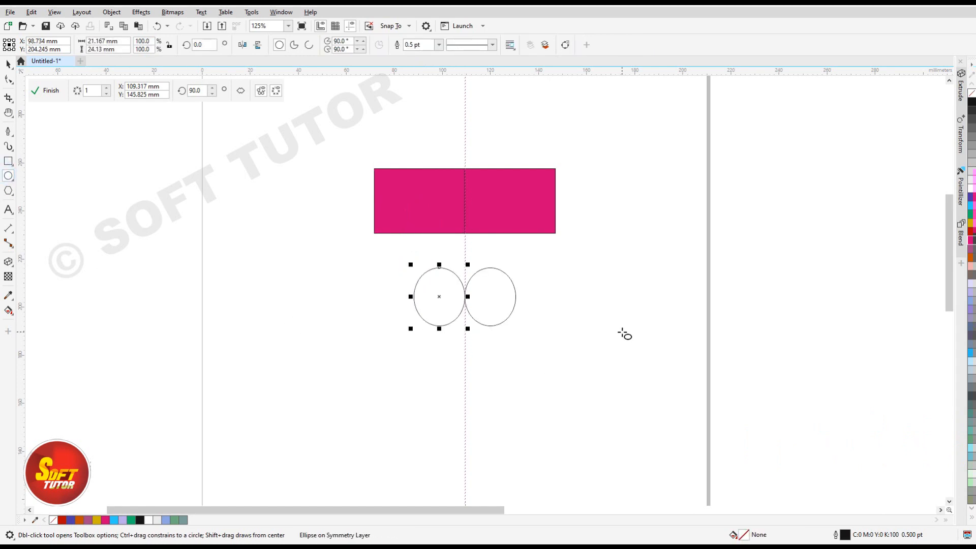
click(971, 222)
click(971, 214)
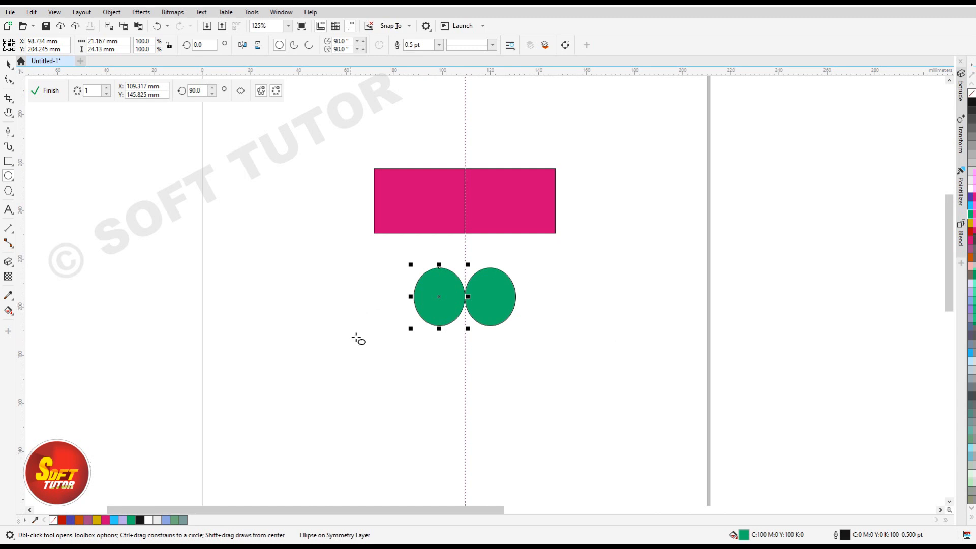
Draw a cyan-filled ellipse about 44 by 39 mm overlapping the rectangle and the green ellipse, and finish editing the symmetry.
drag(344, 198, 452, 294)
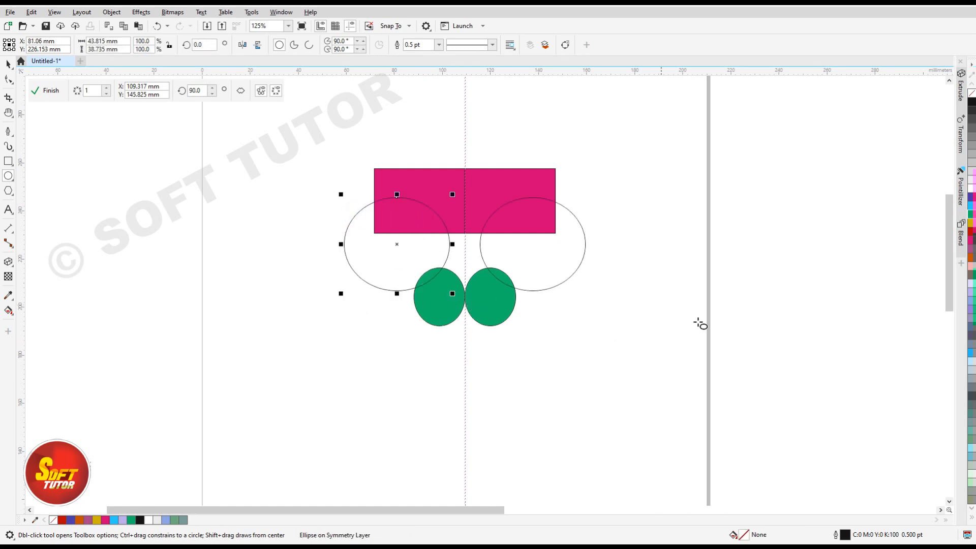
click(972, 214)
click(971, 206)
key(space)
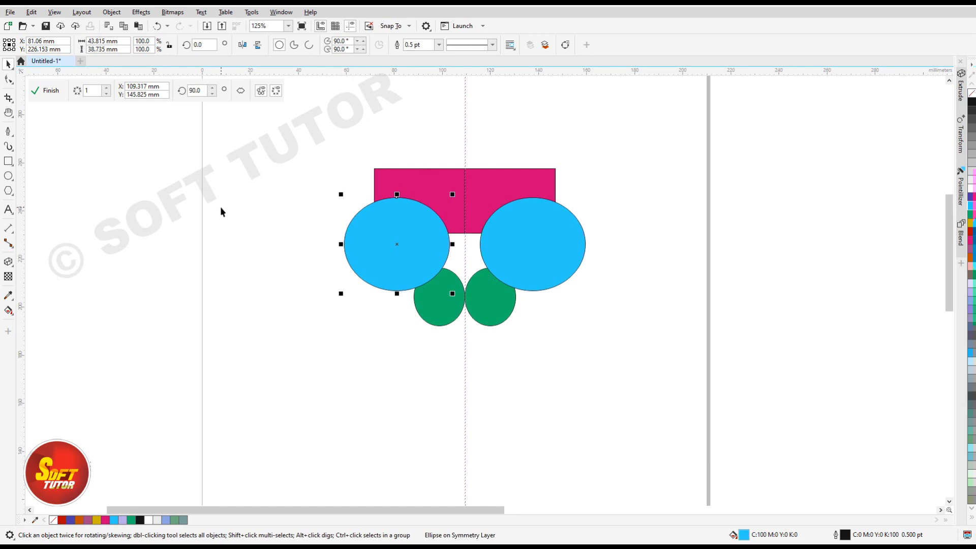
click(49, 93)
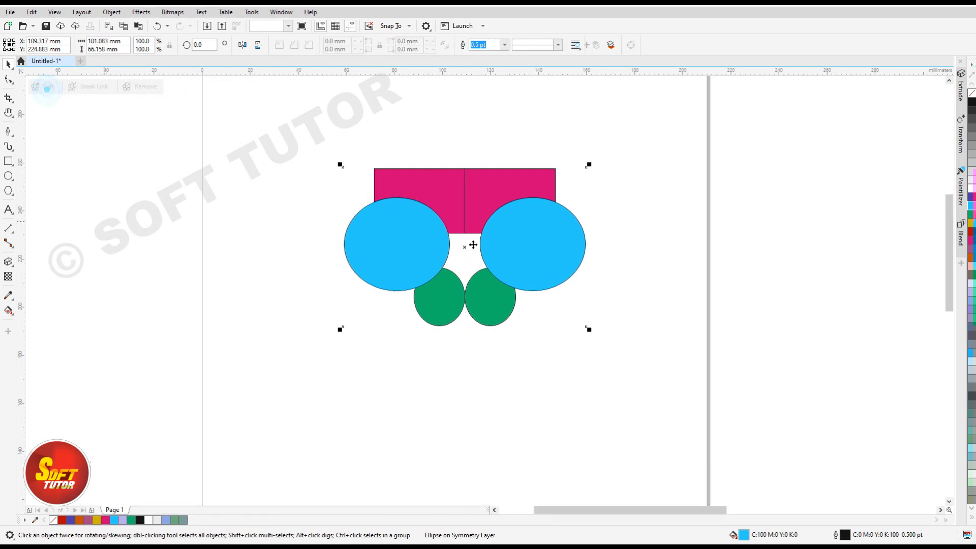
Move the symmetry group as a whole to about X 115 mm, Y 222 mm.
click(236, 215)
click(374, 226)
drag(383, 266, 422, 275)
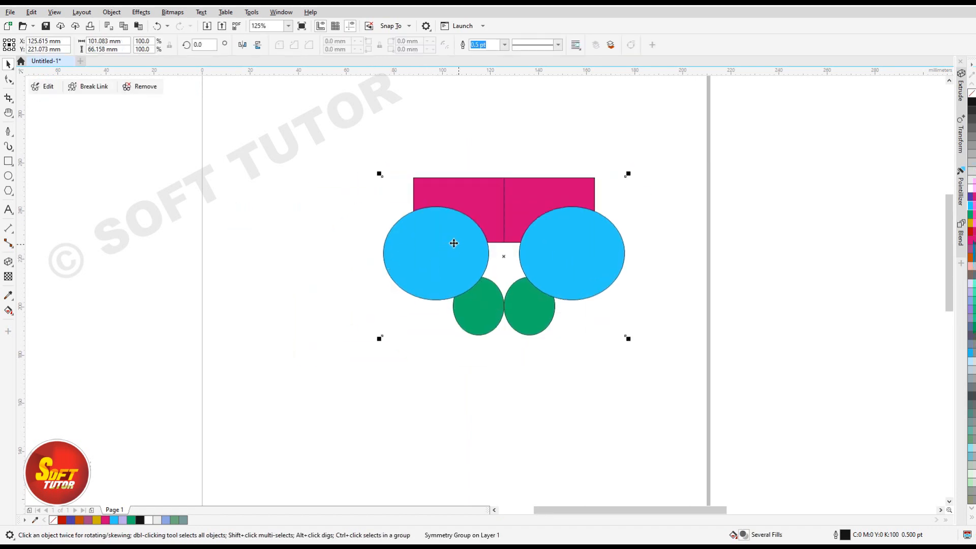
drag(480, 245, 454, 243)
Try to recolor the whole symmetry group with a magenta fill, and undo the recoloring.
click(972, 249)
click(972, 240)
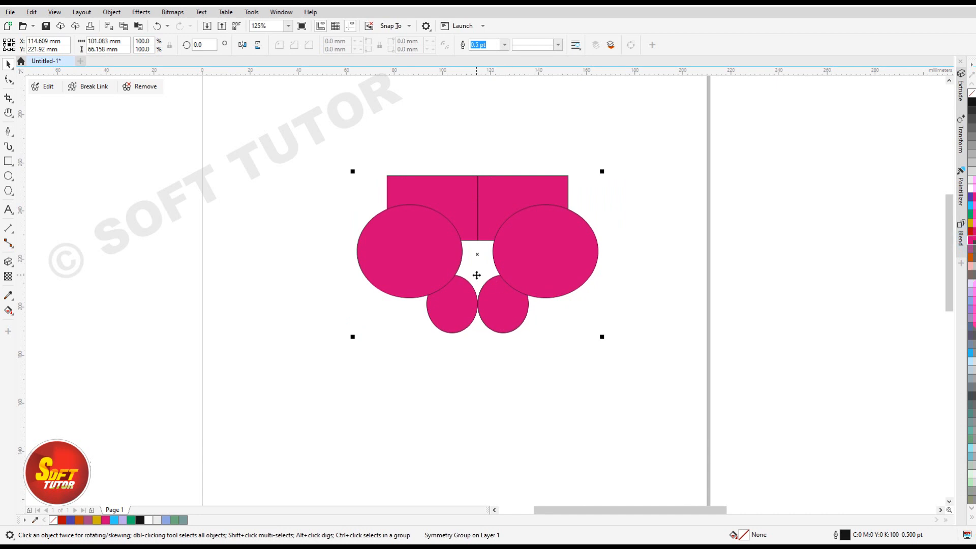
key(ctrl+z)
Reopen the symmetry group for editing, move the magenta rectangle higher and place the cyan ellipse against the symmetry line above the green one.
click(455, 136)
click(446, 233)
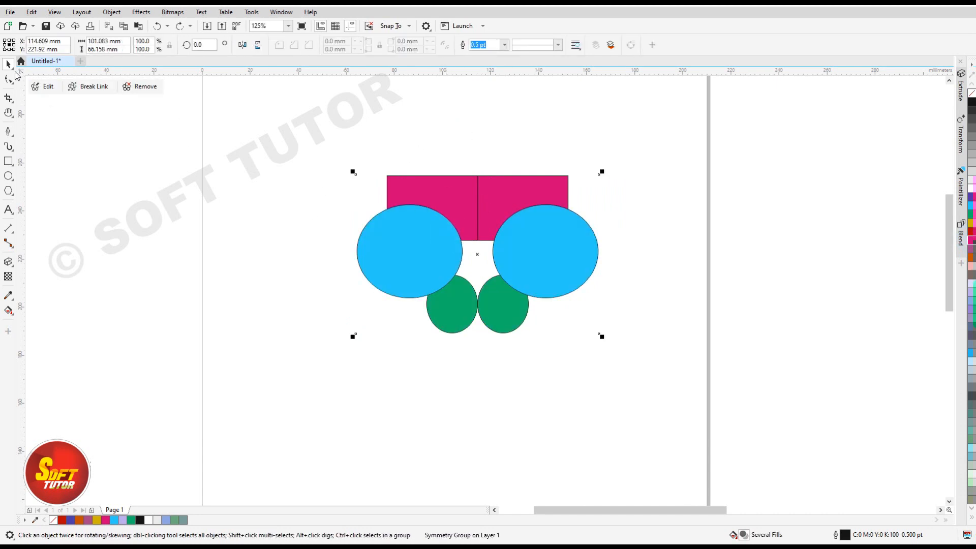
click(45, 87)
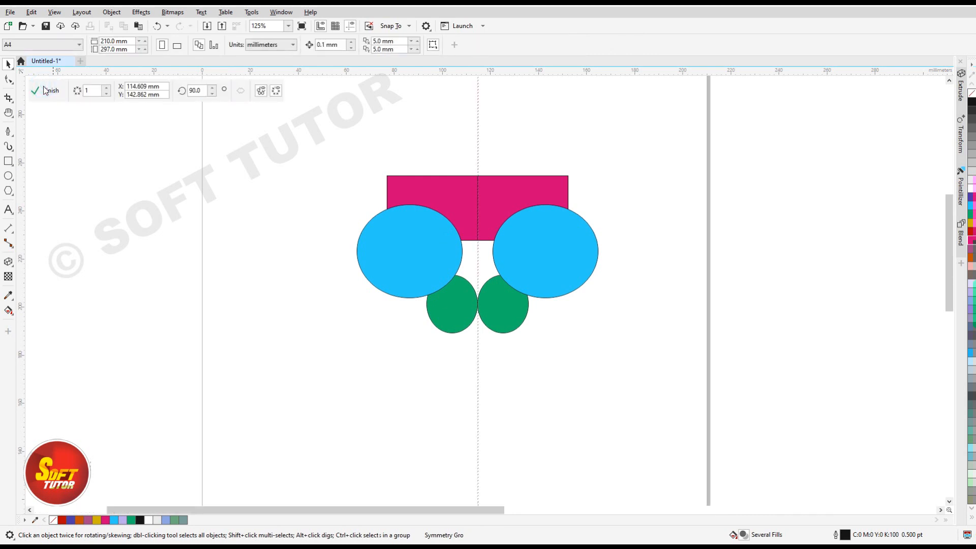
click(425, 227)
drag(425, 228, 326, 214)
drag(418, 199, 388, 169)
drag(326, 211, 416, 242)
drag(403, 183, 429, 174)
drag(422, 250, 431, 216)
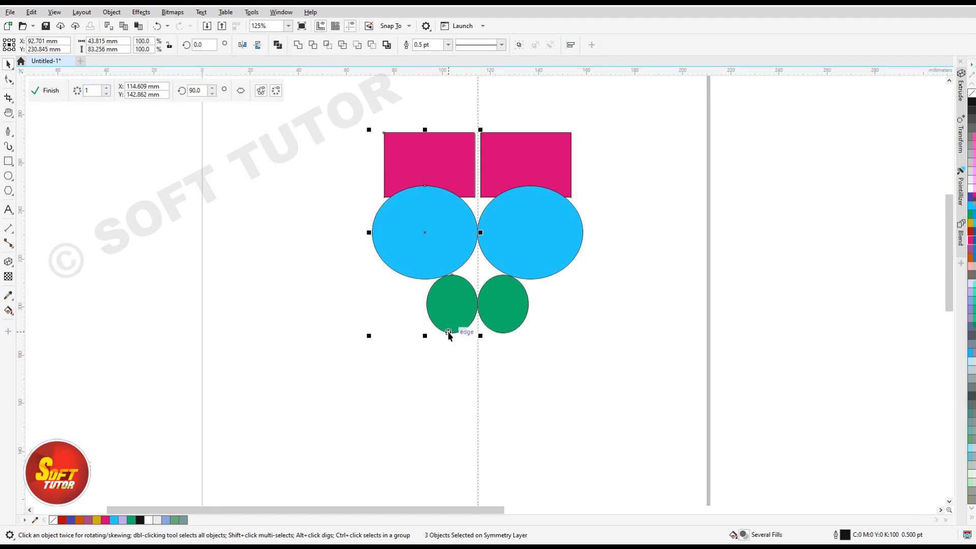
Delete all shapes in the symmetry and draw a thin green-filled ellipse about 49 by 5 mm ending at the symmetry line.
key(Delete)
click(8, 176)
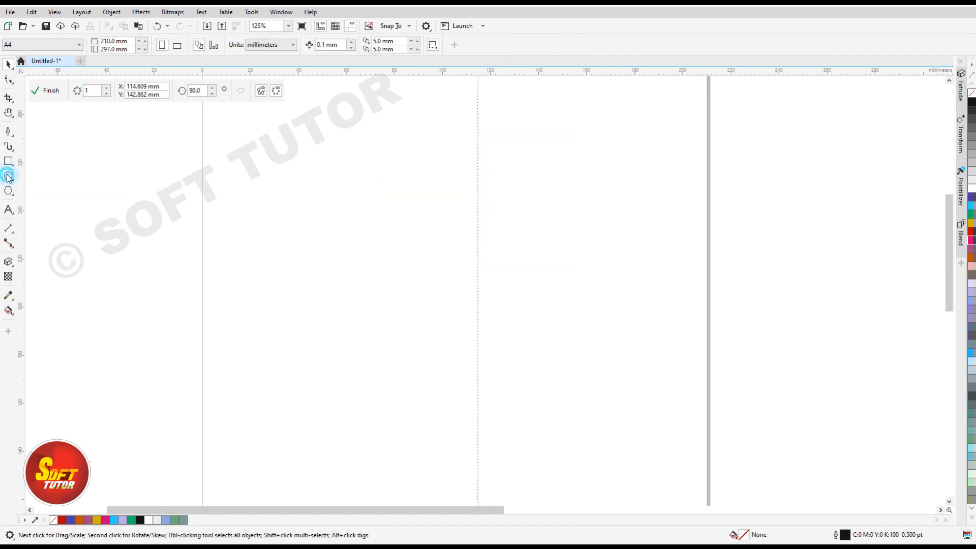
drag(363, 181, 481, 218)
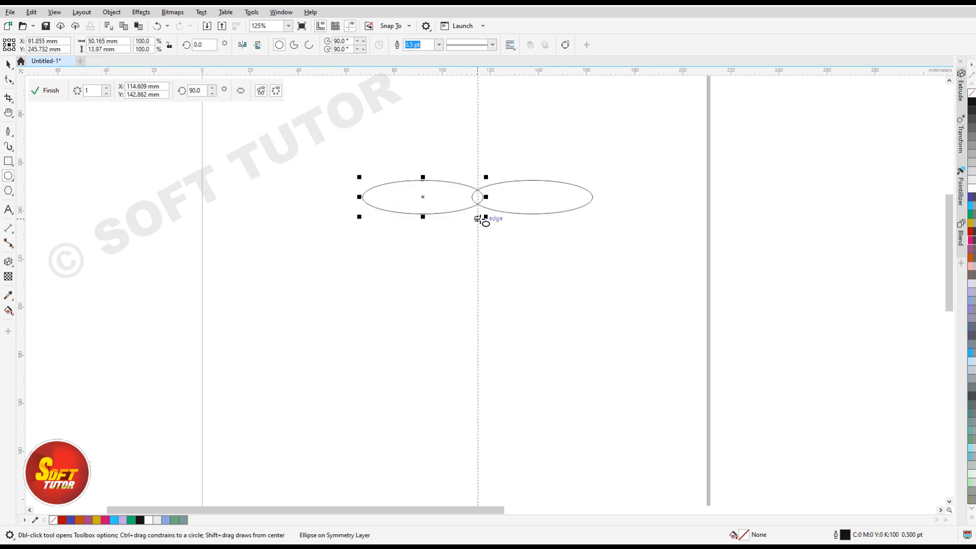
key(Delete)
drag(359, 194, 480, 212)
click(972, 215)
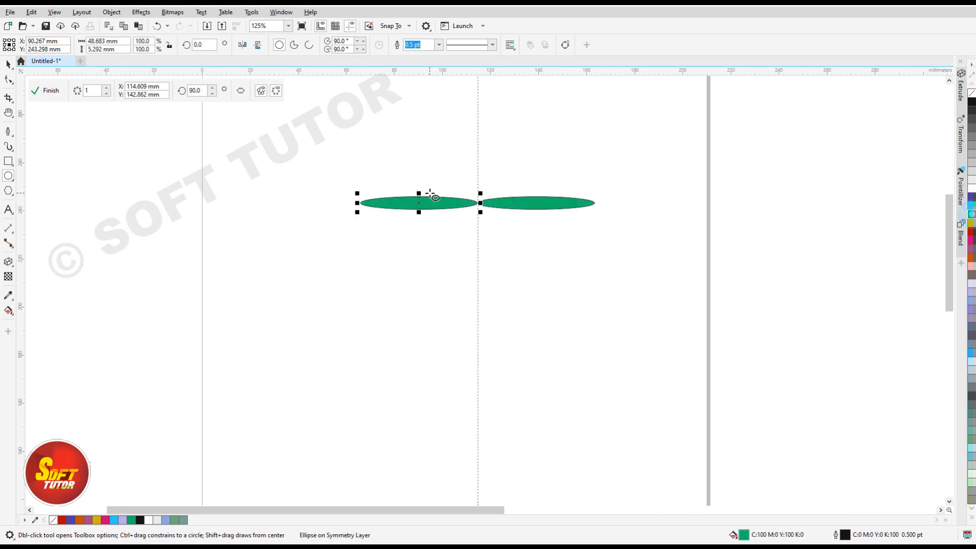
Increase the symmetry's number of mirror lines to 12.
click(107, 88)
click(106, 88)
click(106, 88)
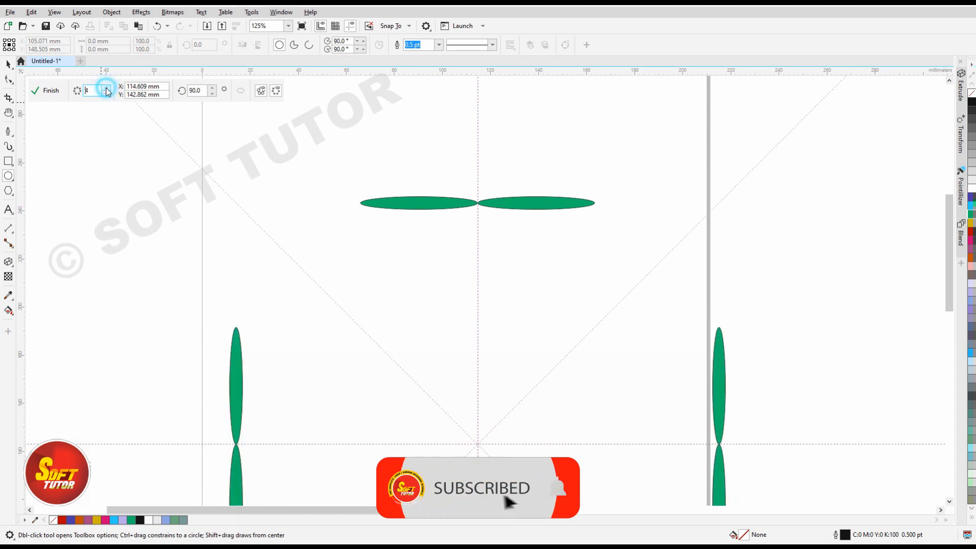
click(106, 88)
click(106, 88)
click(106, 88)
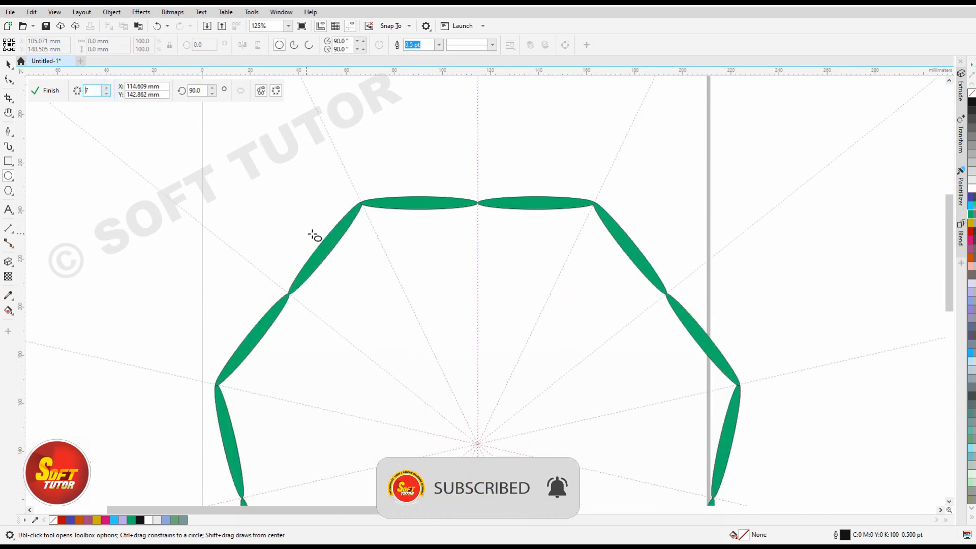
scroll(279, 167, down, 2)
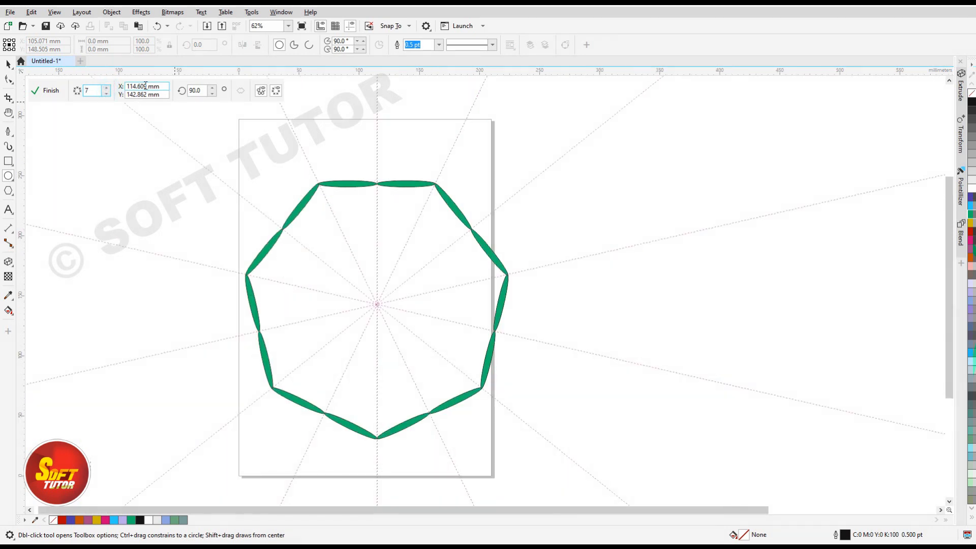
click(106, 93)
click(106, 94)
click(106, 88)
click(106, 87)
click(106, 87)
click(106, 87)
click(106, 88)
click(106, 87)
click(107, 87)
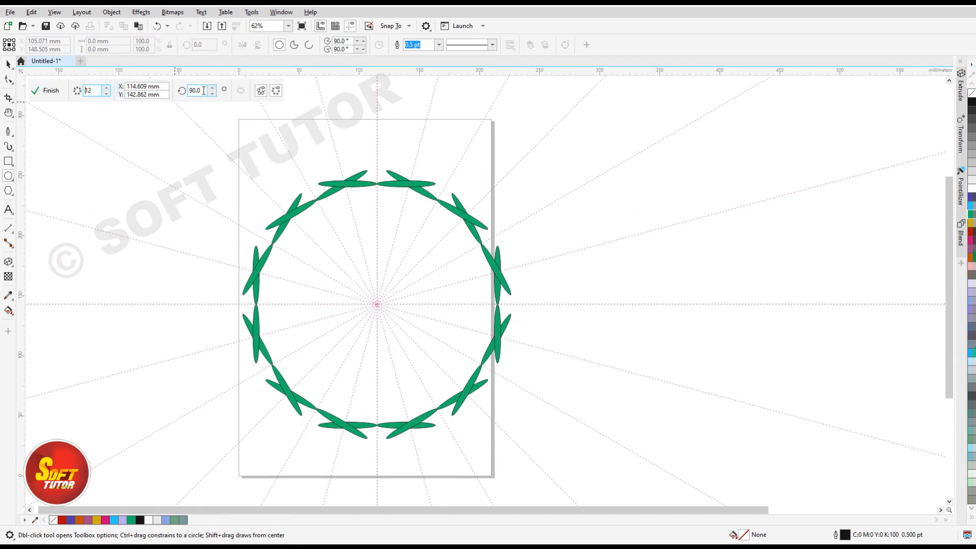
Switch the outline preview of the mirrored copies on and off, and hide and show the symmetry lines again.
click(261, 92)
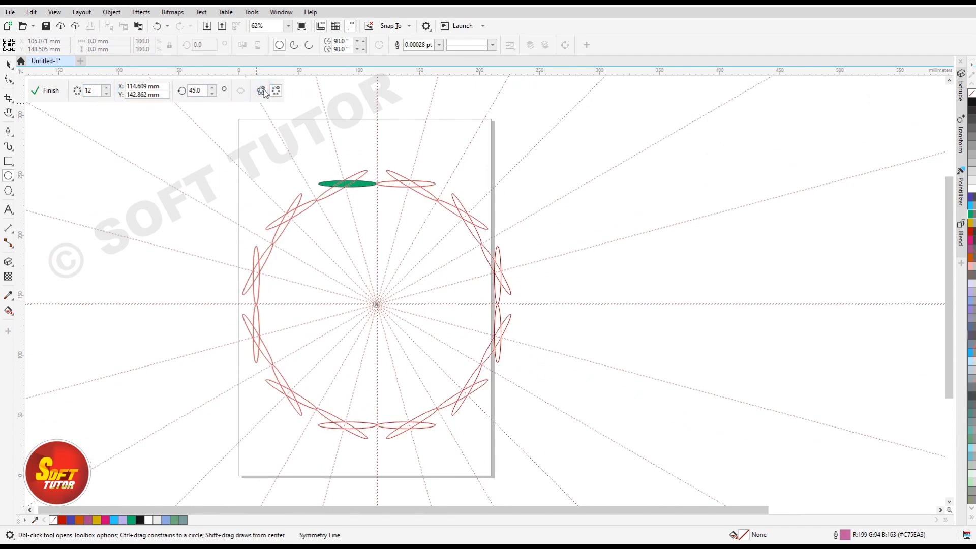
click(261, 91)
click(261, 91)
click(277, 93)
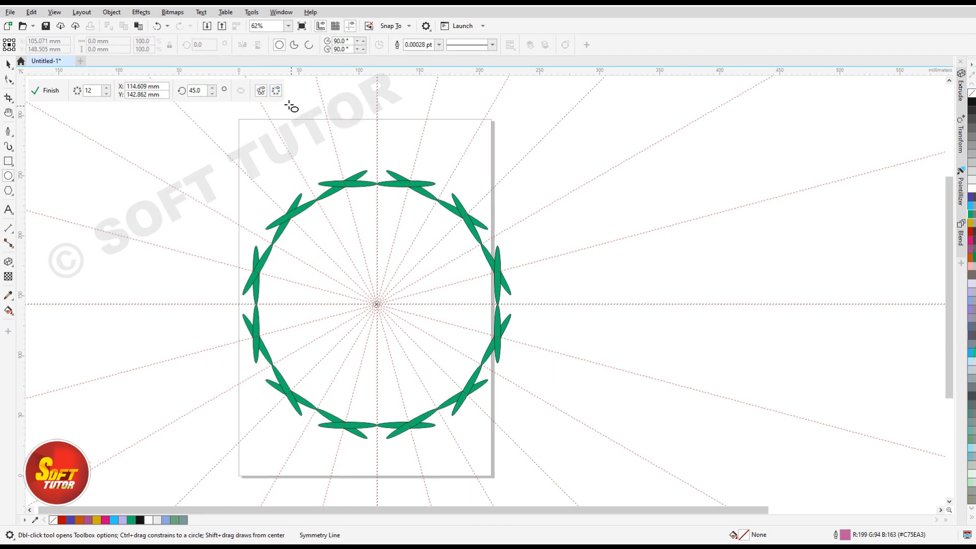
click(276, 91)
click(277, 92)
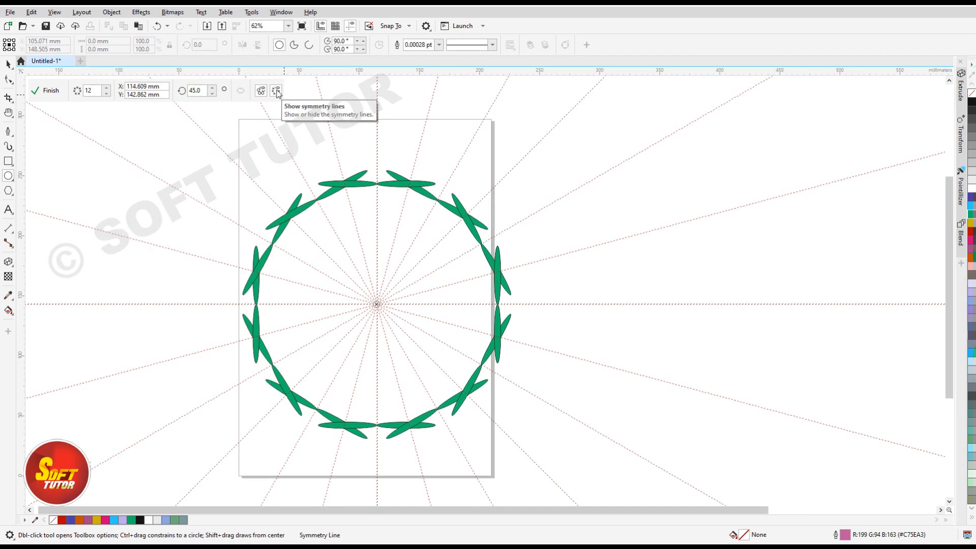
Finish editing the green ellipse ring and break its symmetry link.
mouse_move(351, 197)
mouse_down()
mouse_move(405, 164)
mouse_move(412, 185)
mouse_move(329, 177)
mouse_move(318, 189)
mouse_move(348, 194)
mouse_up()
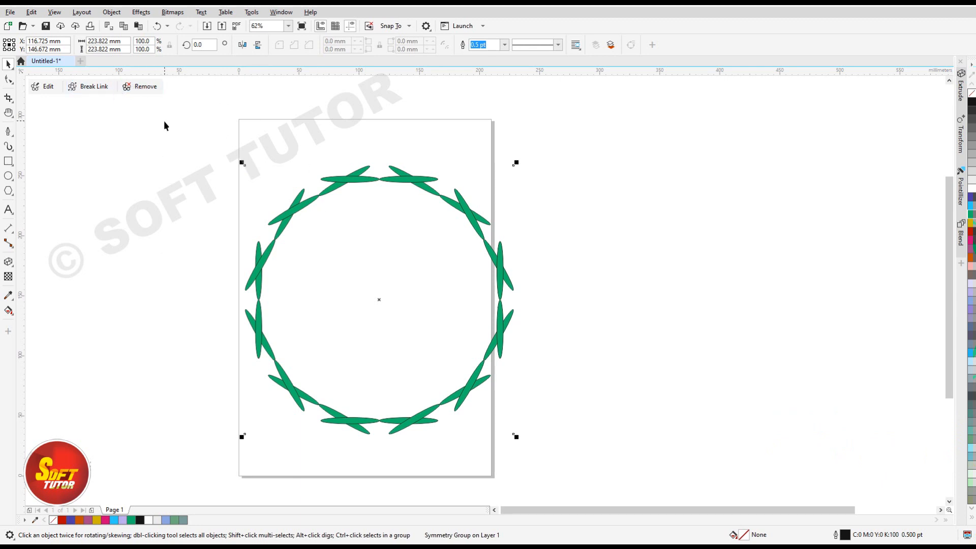
click(93, 87)
click(606, 142)
Shift the unlinked ellipse ring slightly and fill the whole group with blue (C:100 M:100 Y:0 K:0).
mouse_move(395, 175)
mouse_down()
mouse_move(339, 174)
mouse_move(426, 168)
mouse_move(385, 172)
mouse_up()
click(971, 205)
click(971, 197)
scroll(366, 170, up, 2)
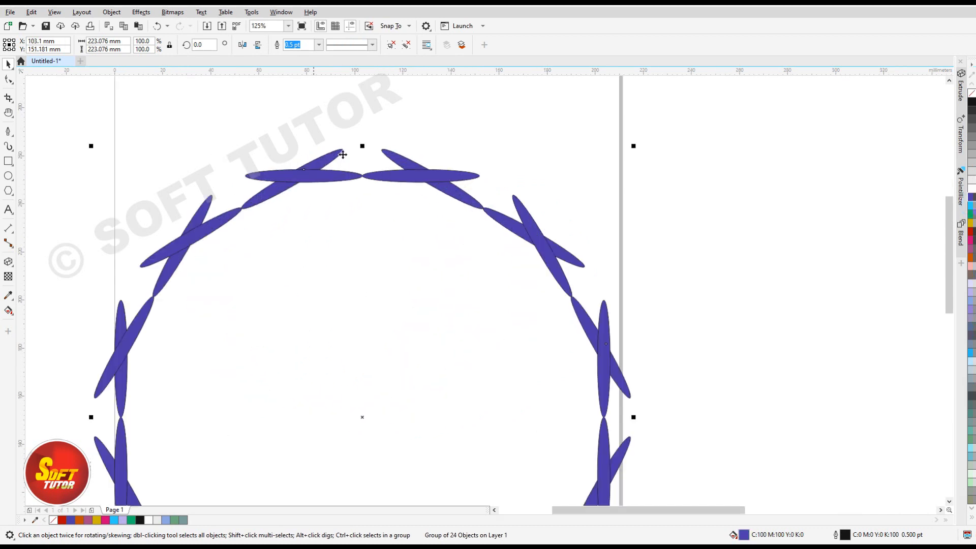
scroll(374, 173, down, 2)
Move the blue ellipse ring off the page and delete it.
drag(368, 167, 716, 155)
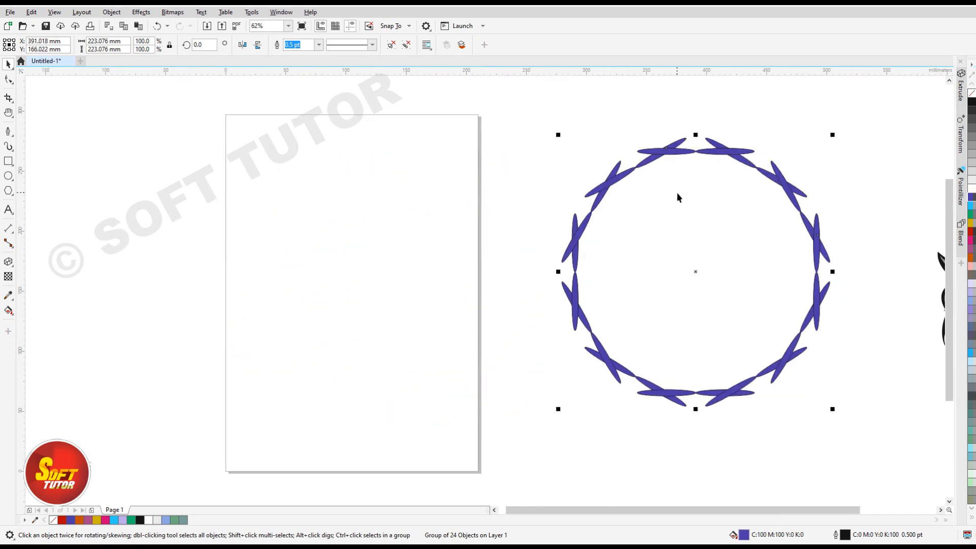
key(Delete)
click(620, 186)
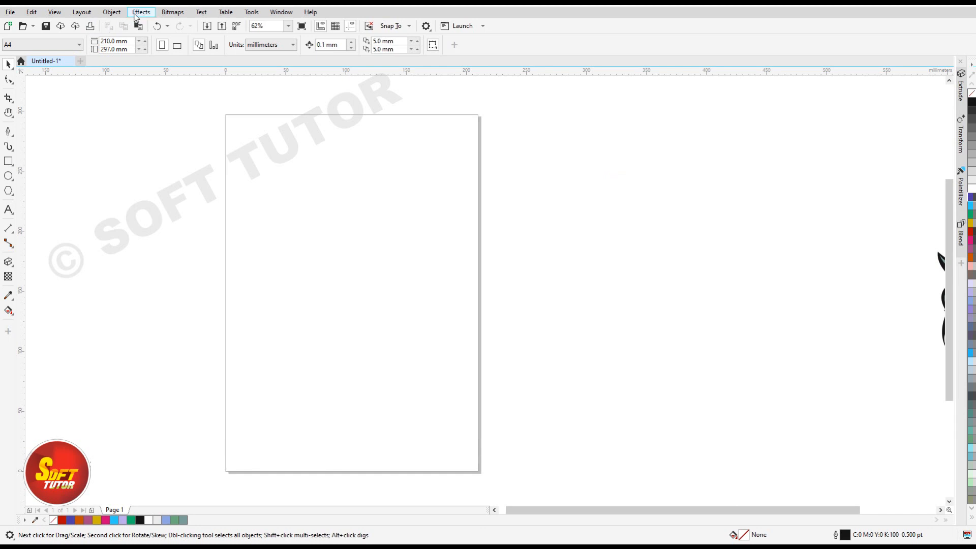
Create another new symmetry and move its vertical symmetry line onto the page at about X 104 mm.
click(111, 12)
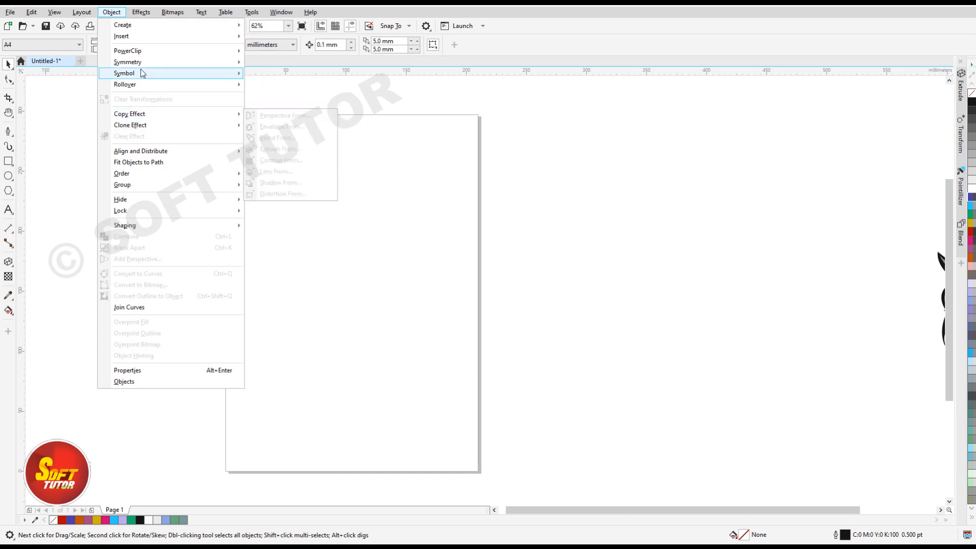
mouse_move(142, 62)
click(283, 62)
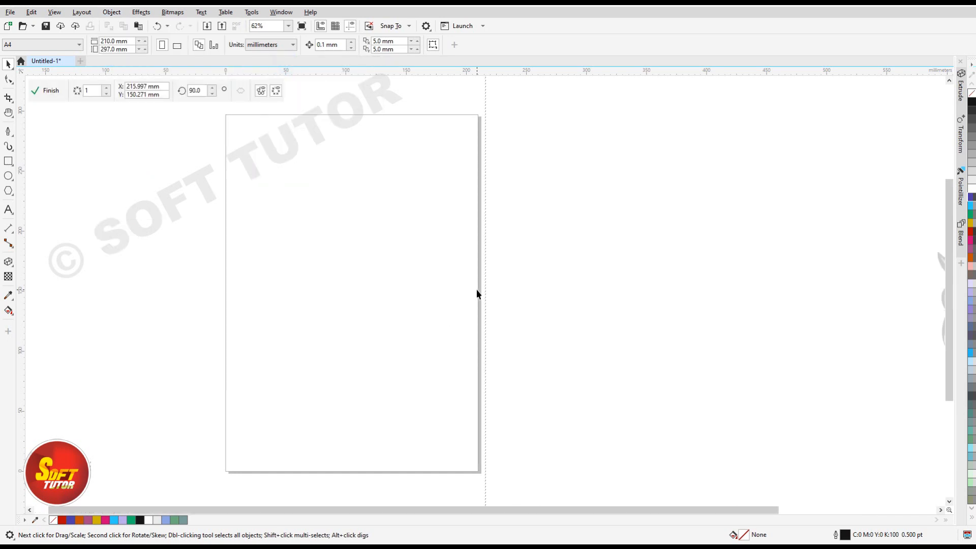
drag(481, 178, 351, 186)
With the Pen tool, draw a sagging brow curve about 31 mm wide ending on the symmetry line and continue straight down that line.
scroll(341, 161, up, 2)
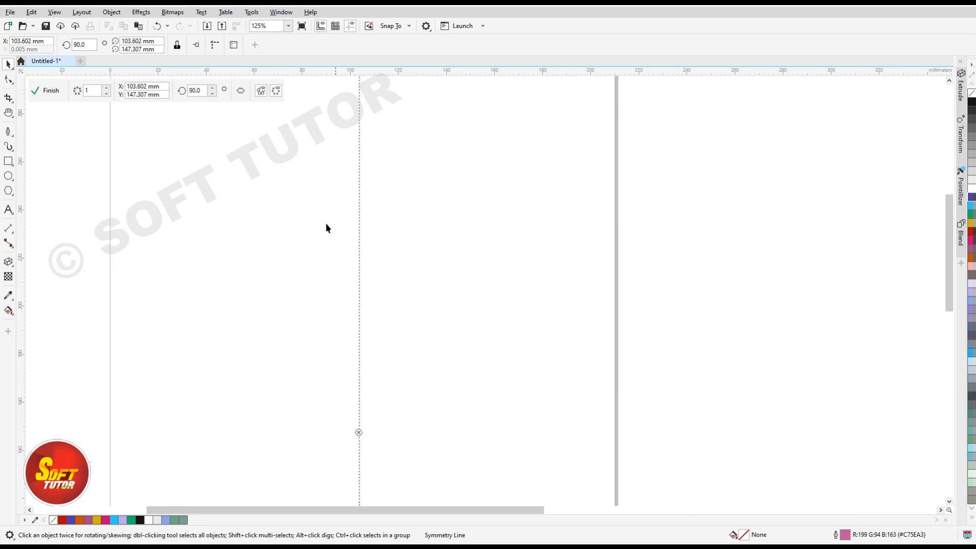
click(8, 132)
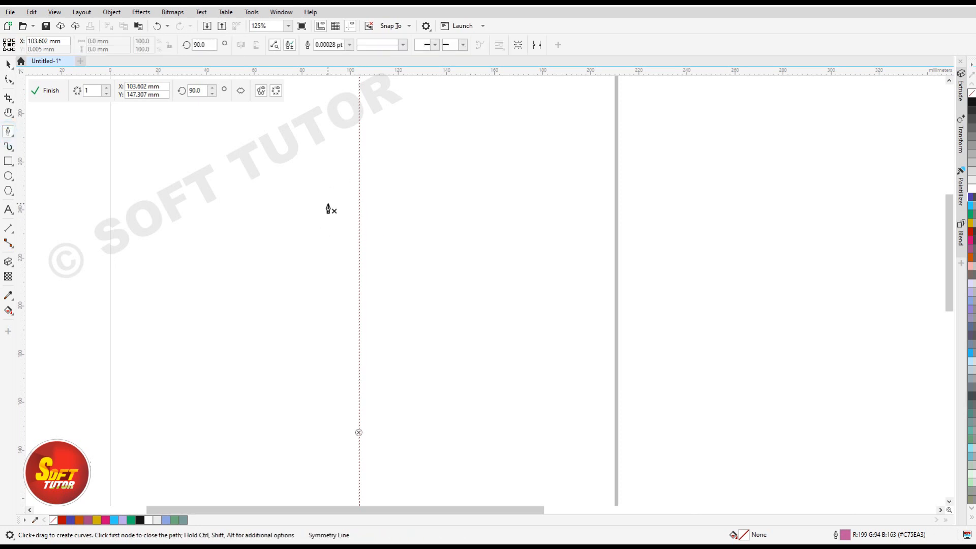
scroll(331, 210, up, 2)
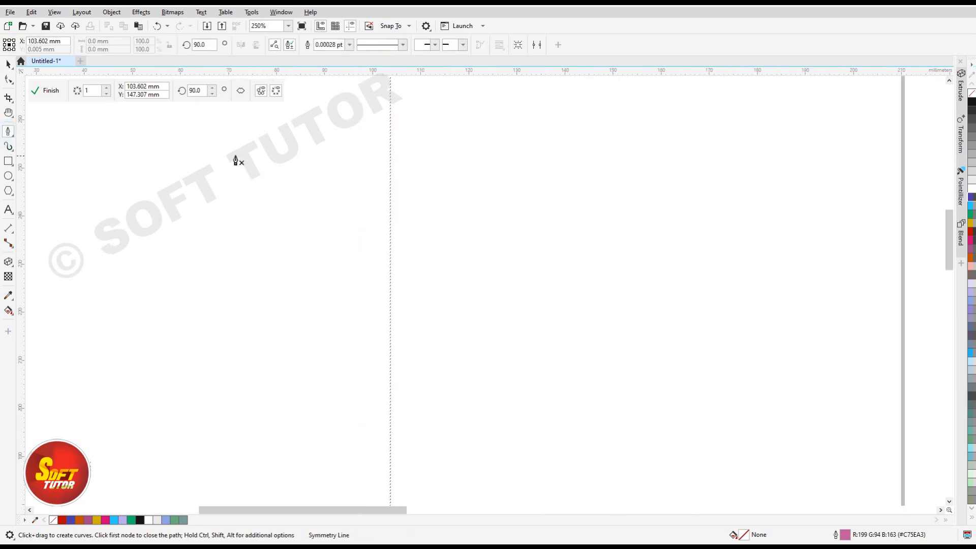
click(243, 182)
drag(390, 221, 475, 223)
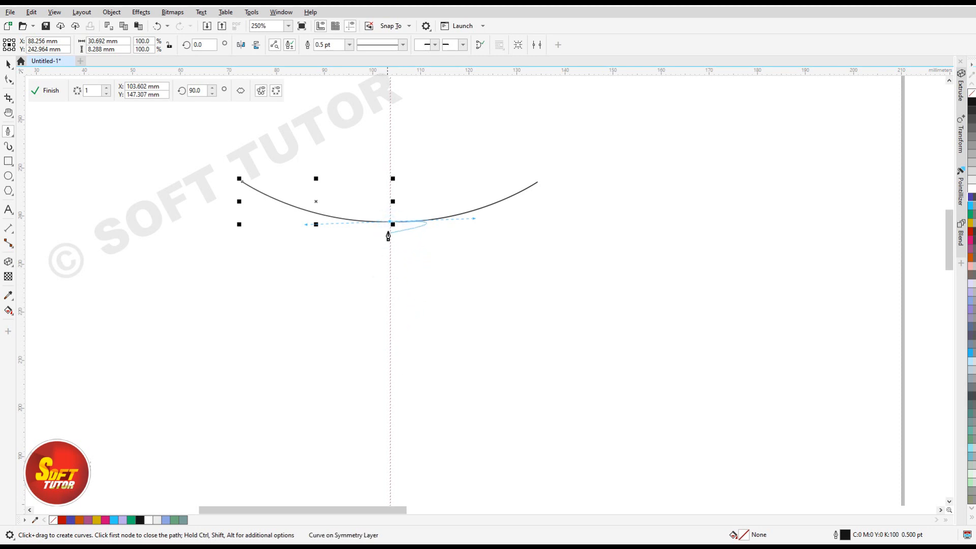
click(390, 222)
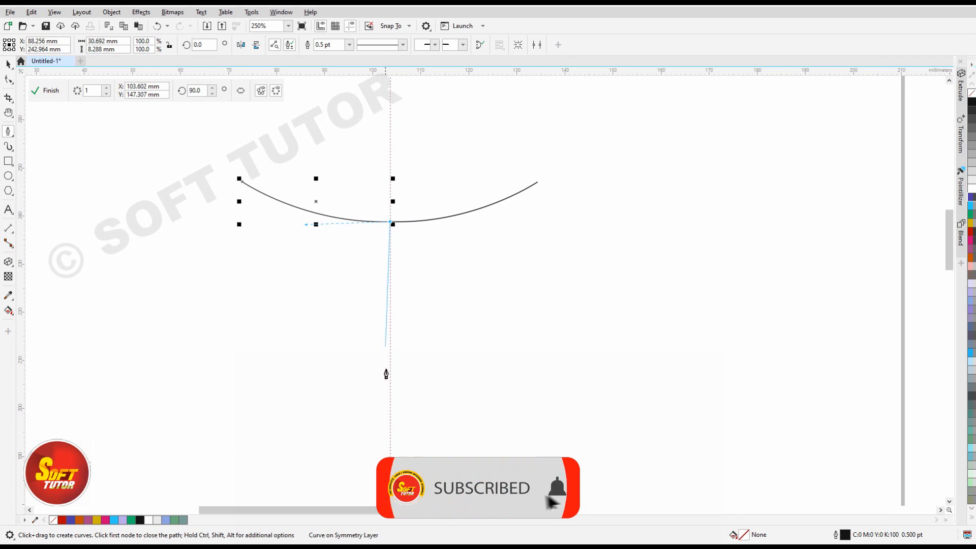
scroll(394, 371, down, 2)
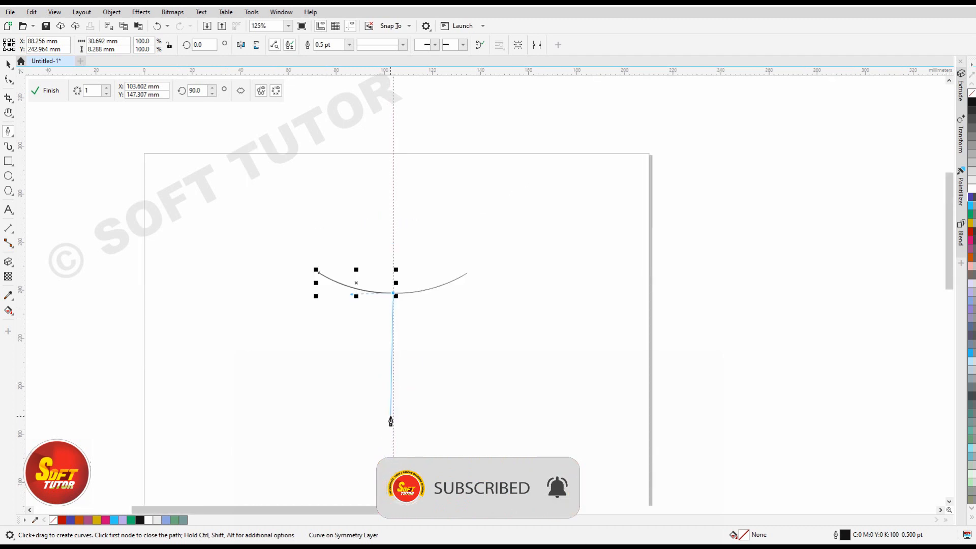
scroll(391, 422, up, 2)
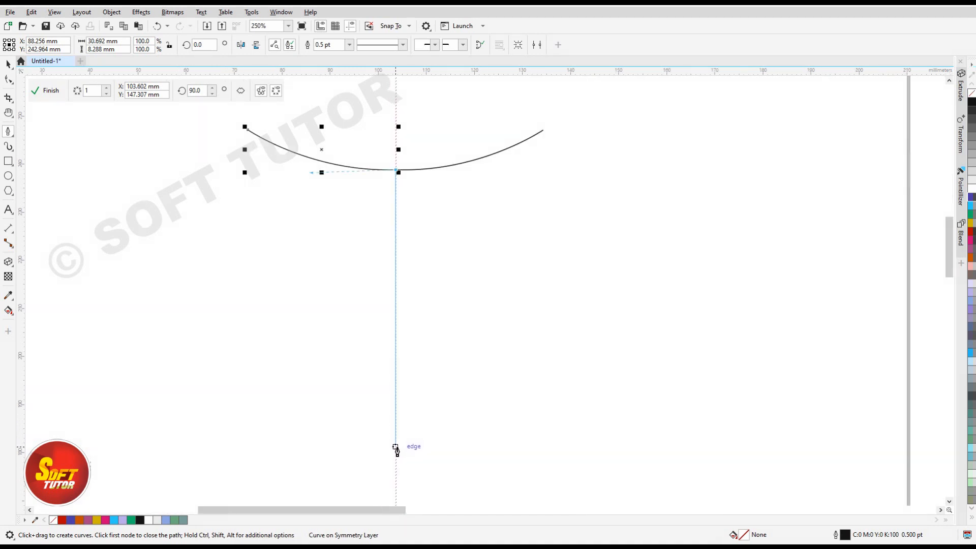
click(396, 450)
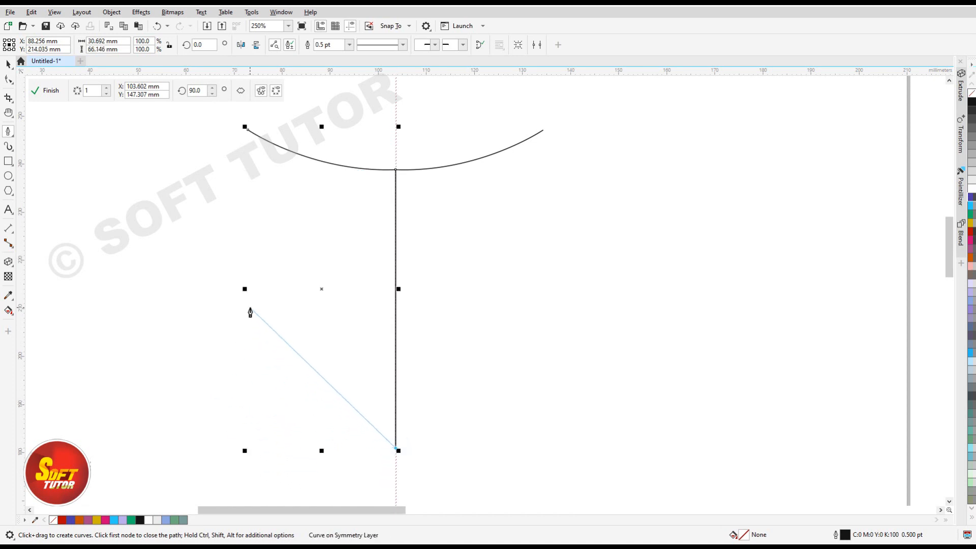
Continue the path with a rounded lower curve out to the side and a short hook curving down to a pointed tip.
click(251, 344)
drag(252, 344, 240, 257)
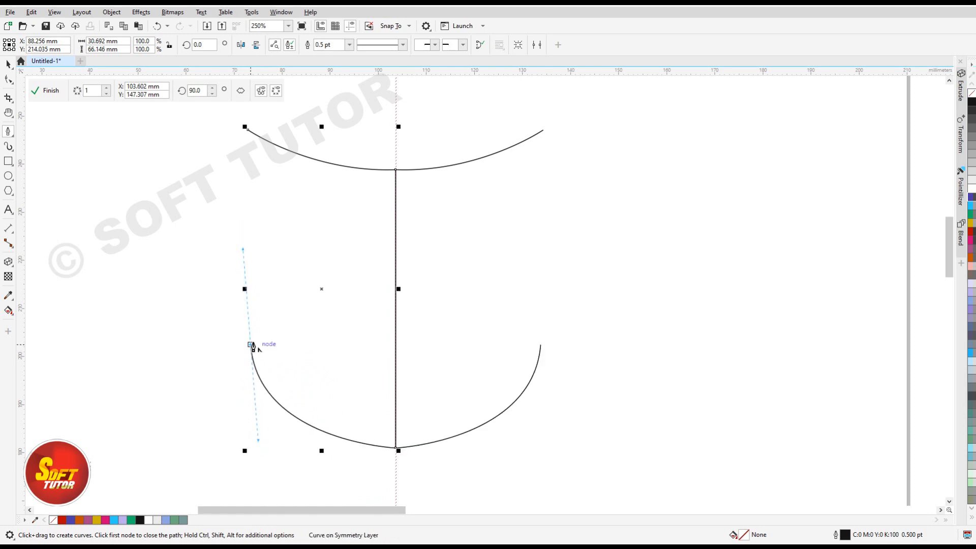
drag(251, 345, 245, 413)
alt+click(242, 396)
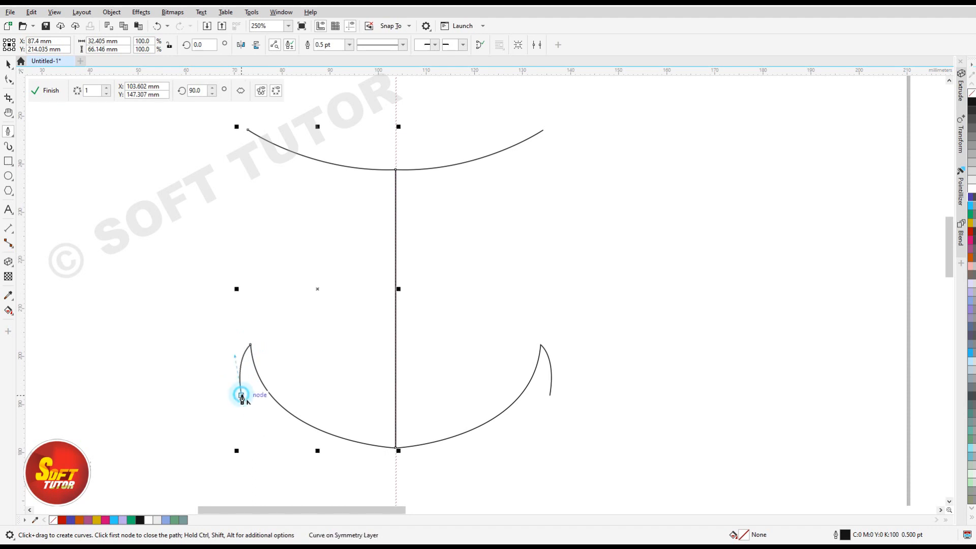
Draw two stacked outward bulges up the side of the shape and close the outline at the start of the brow curve.
drag(246, 294, 291, 257)
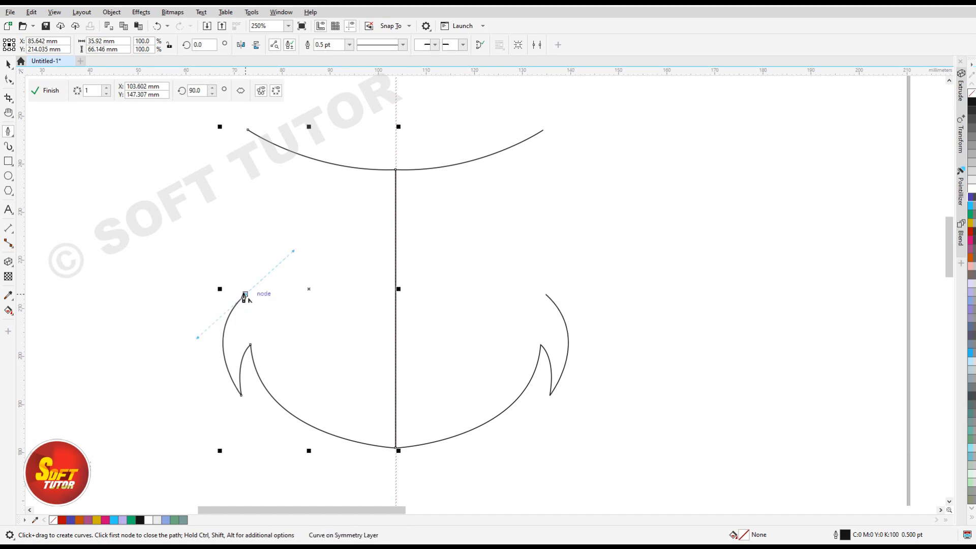
click(245, 296)
drag(246, 295, 248, 274)
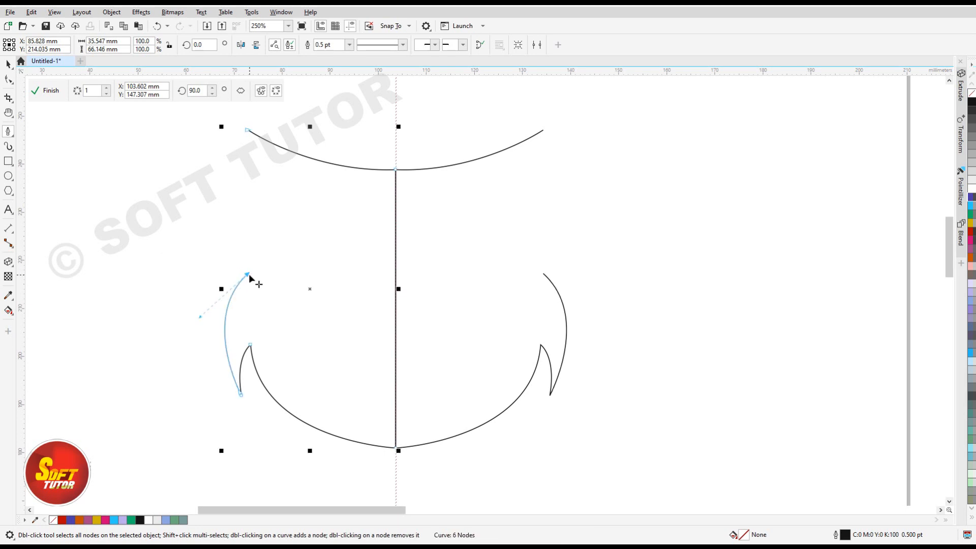
click(248, 274)
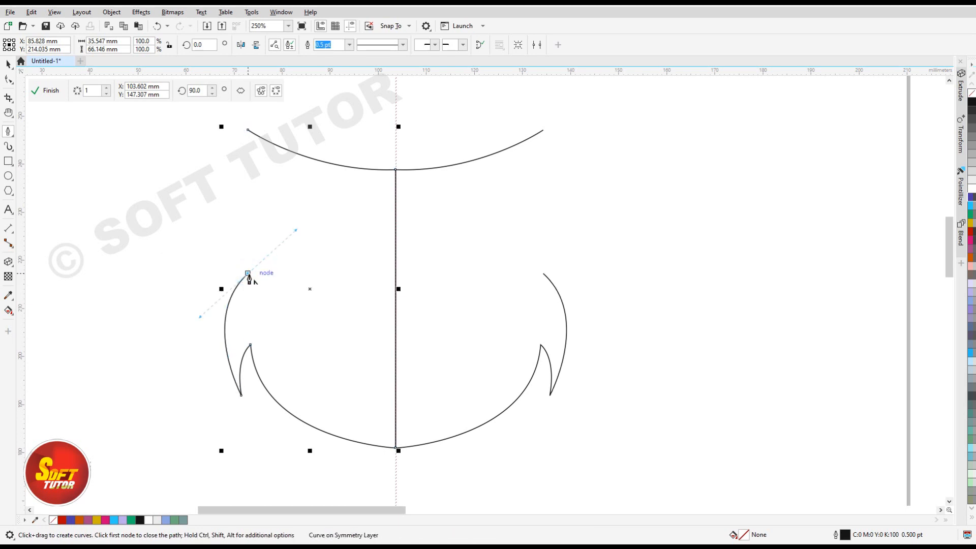
click(248, 275)
drag(257, 179, 307, 158)
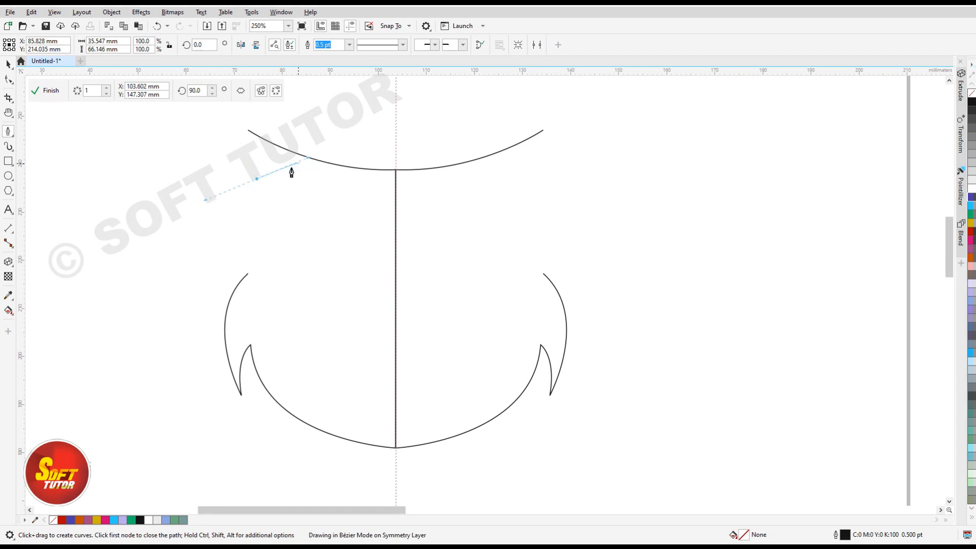
click(248, 130)
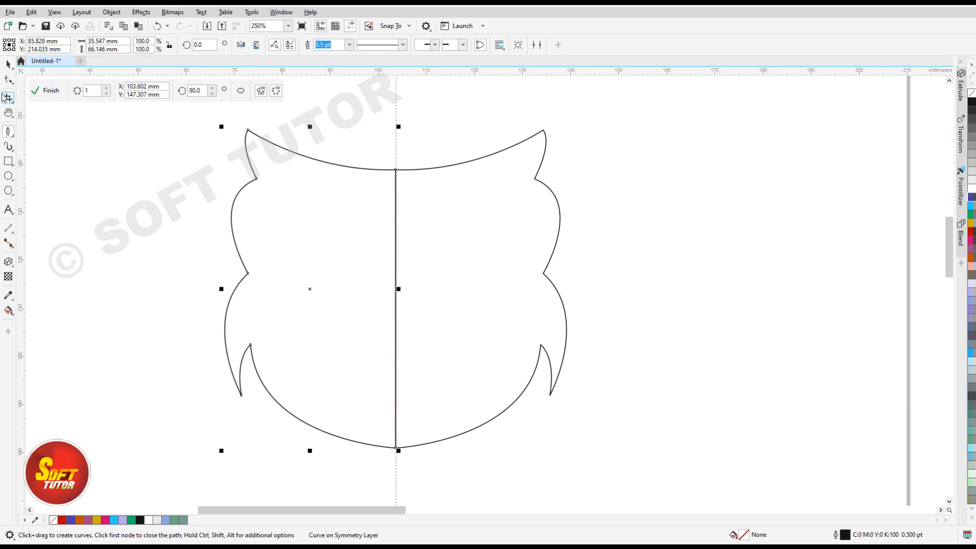
Edit the outline's nodes to pull the ear tip up and outward and adjust the brow curve's handle at the symmetry line.
click(8, 80)
drag(250, 131, 234, 150)
drag(311, 172, 308, 173)
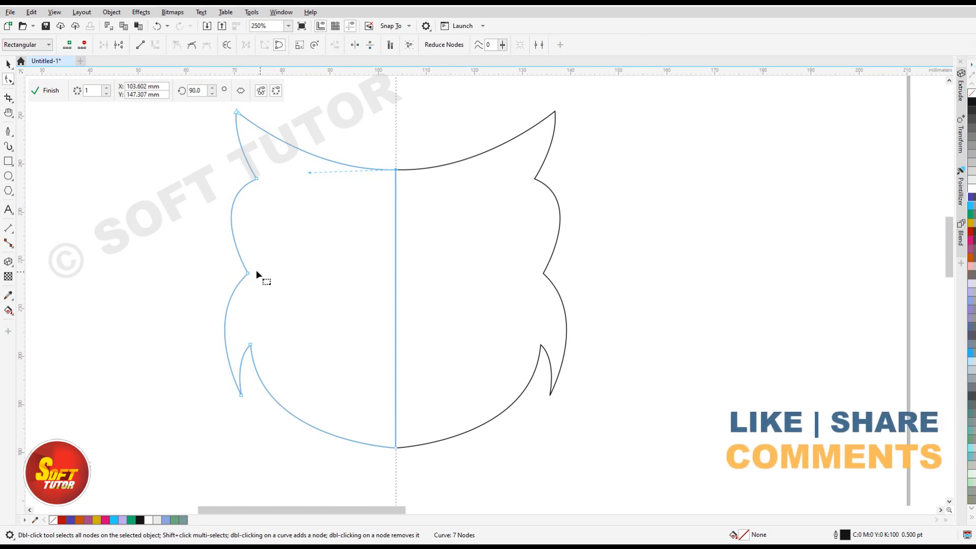
Flatten the outline's lower side bulge slightly and lower its bottom tip along the symmetry line.
drag(224, 255, 281, 288)
drag(204, 314, 208, 317)
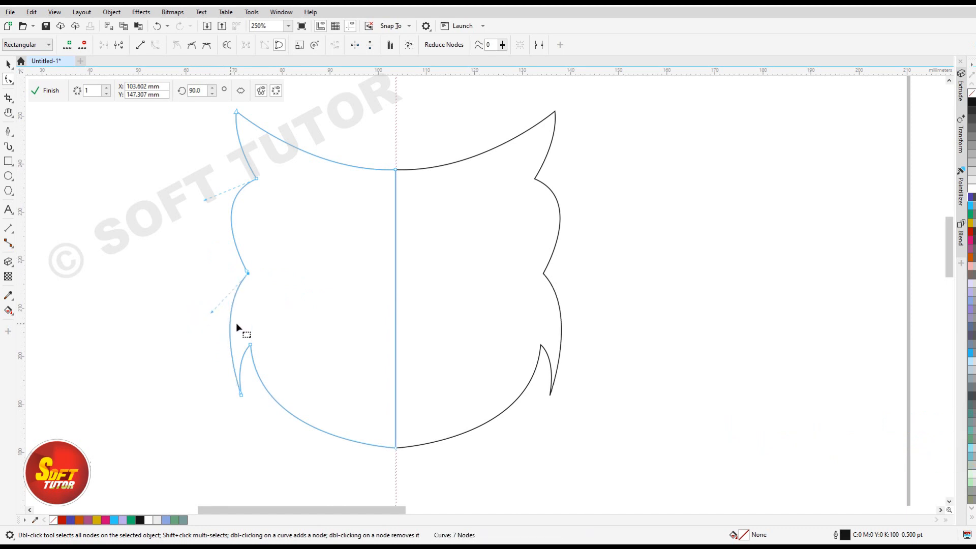
click(205, 200)
click(381, 421)
drag(396, 448, 395, 471)
key(ctrl+z)
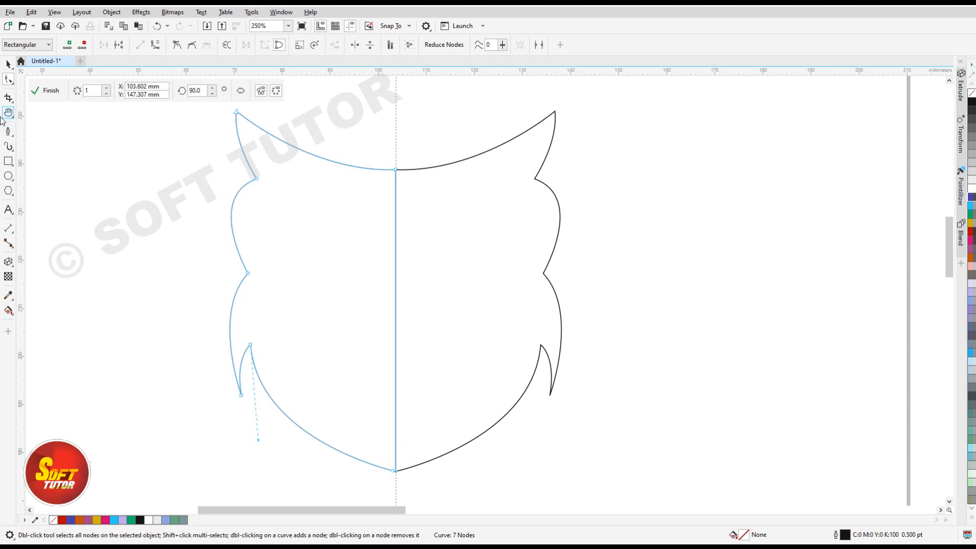
Draw a closed eye outline about 28 mm wide and 22 mm high with the Pen tool, with a pointed outer corner below the ear.
click(8, 131)
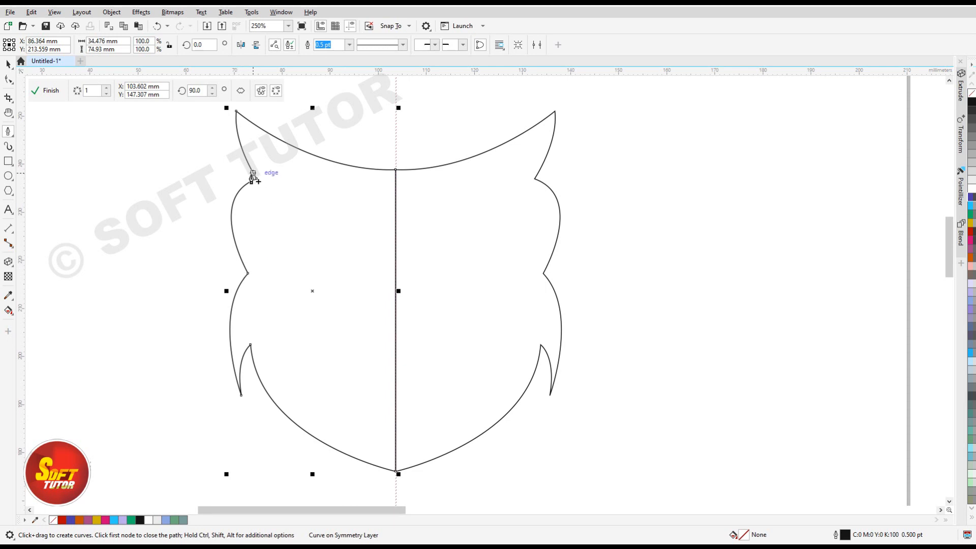
click(246, 168)
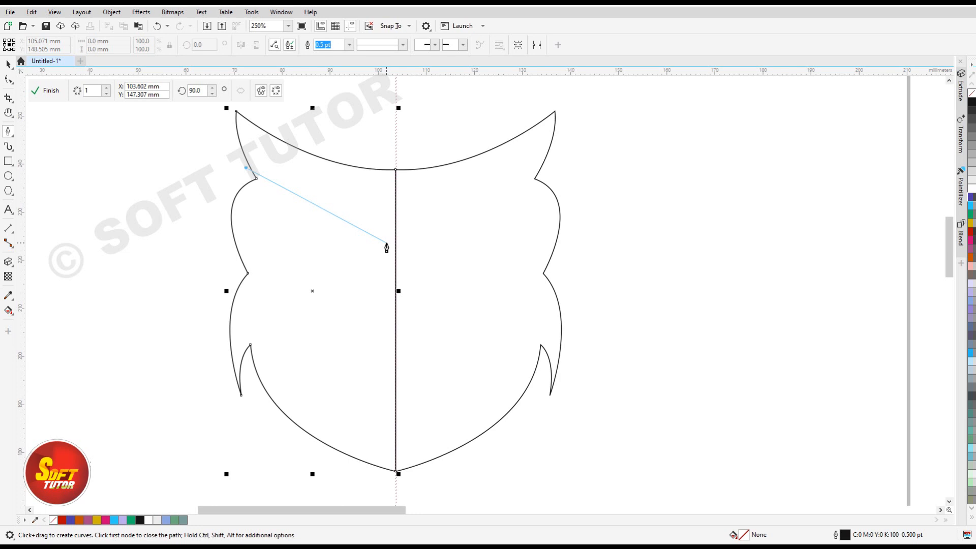
drag(381, 233, 384, 277)
click(382, 234)
drag(295, 255, 214, 203)
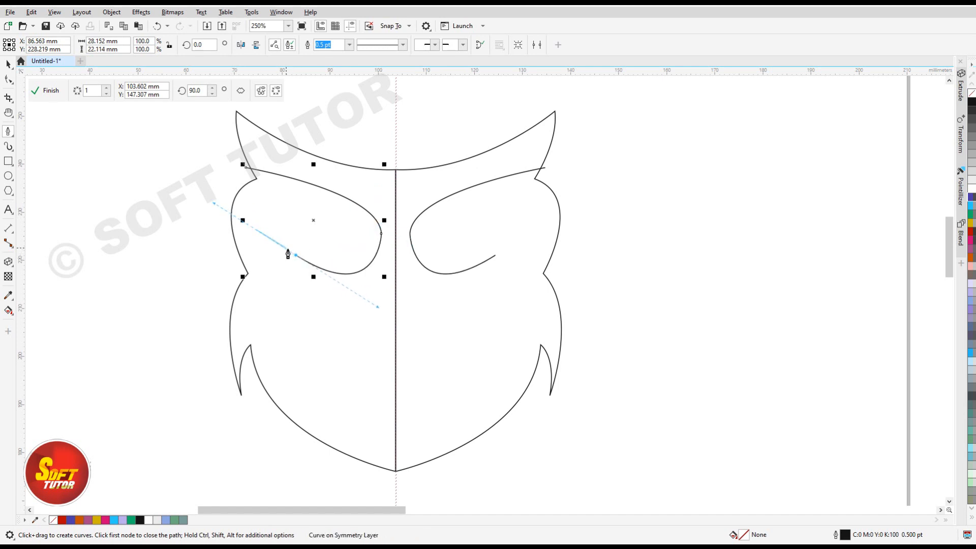
click(295, 255)
drag(284, 200, 304, 157)
click(284, 200)
click(246, 168)
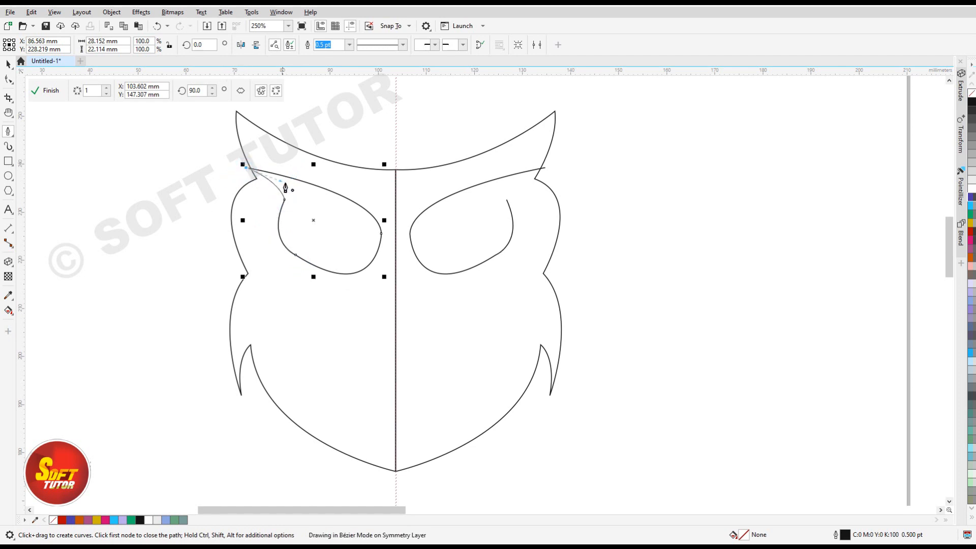
key(Escape)
drag(273, 183, 274, 184)
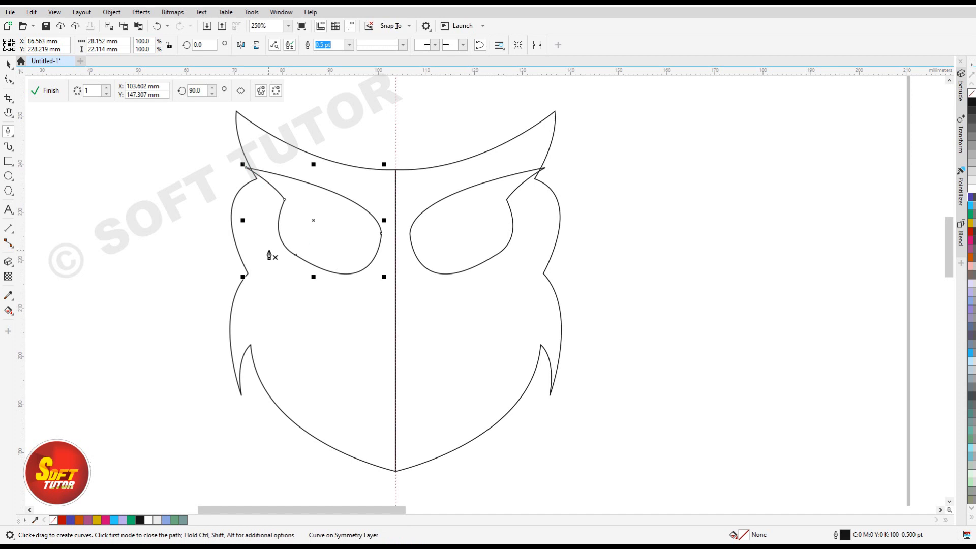
Widen the lower outer curve of the eye outline by adjusting its node and handles, and remove that node to smooth it.
click(8, 79)
click(287, 252)
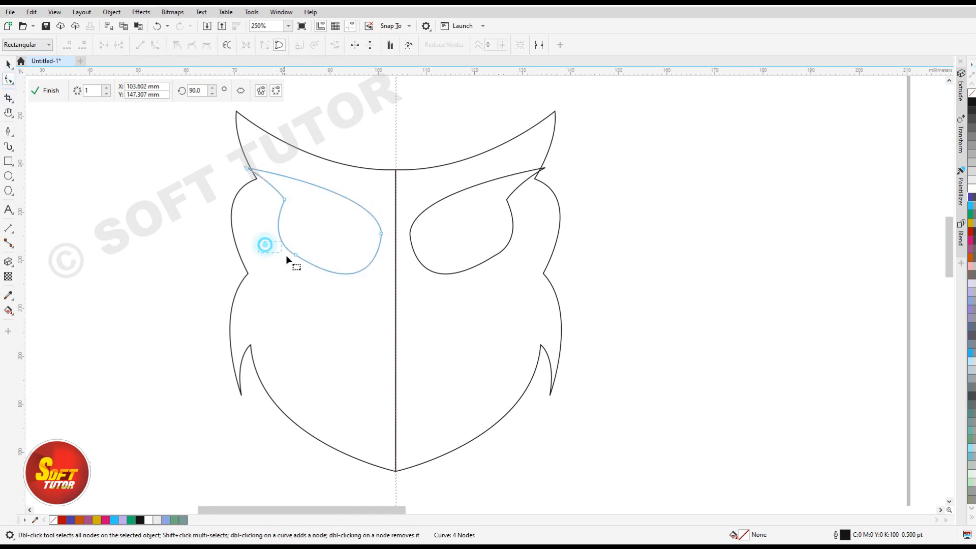
drag(297, 258, 290, 261)
drag(374, 316, 376, 301)
drag(289, 260, 257, 225)
click(287, 265)
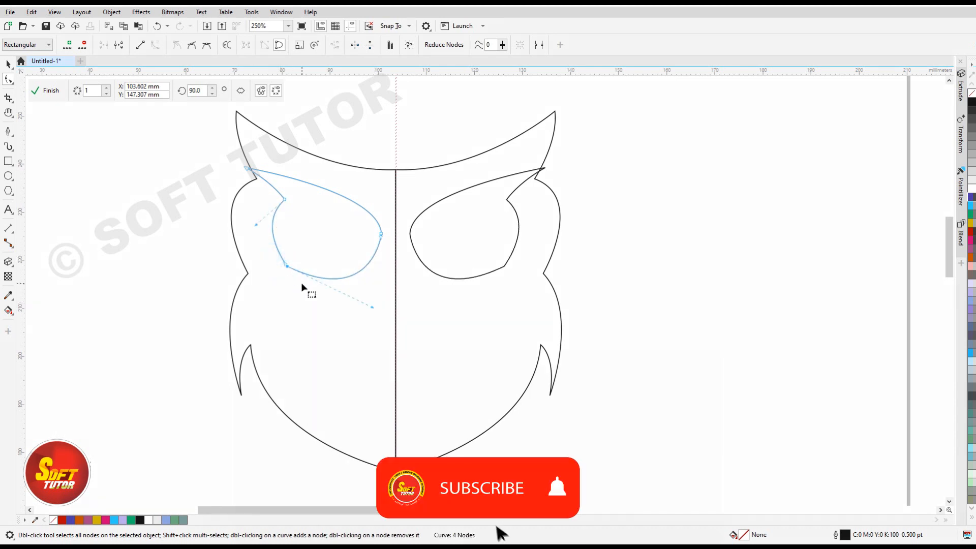
key(Delete)
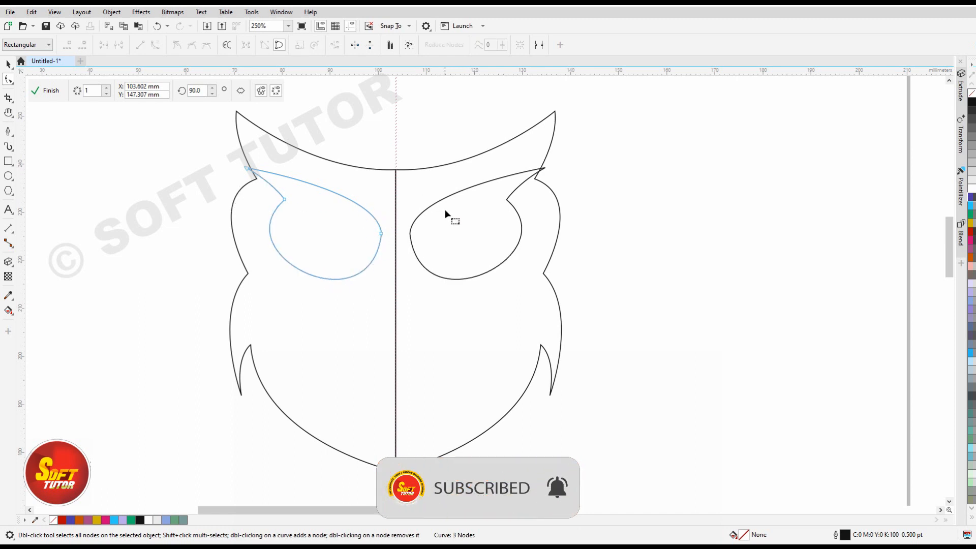
Draw an ellipse inside the eye outline, shift it slightly up and enlarge it to about 12 by 13 mm.
click(8, 176)
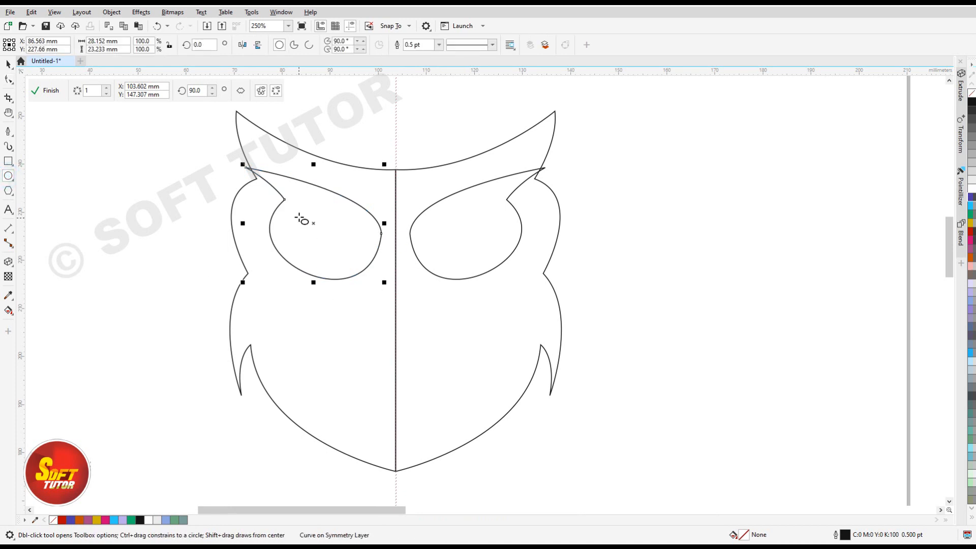
drag(294, 220, 349, 272)
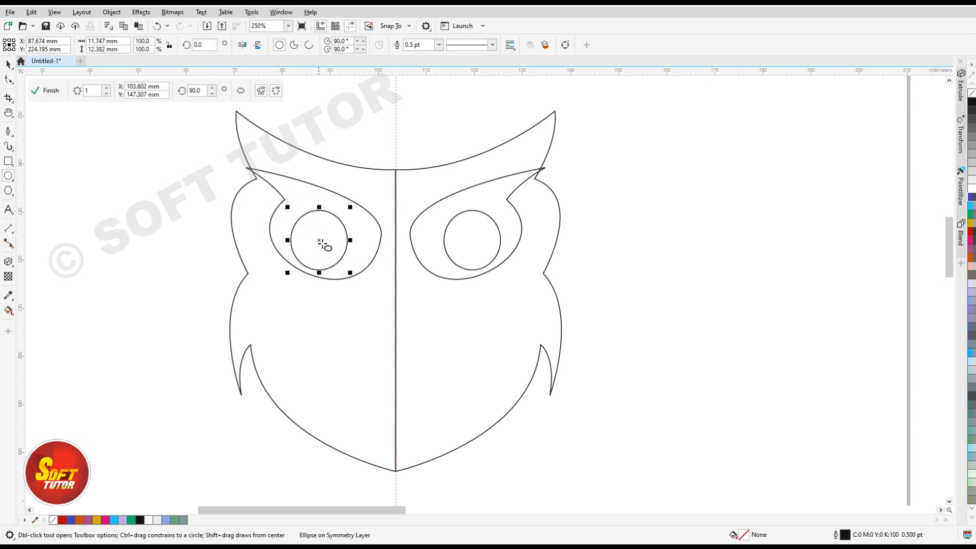
drag(319, 241, 319, 233)
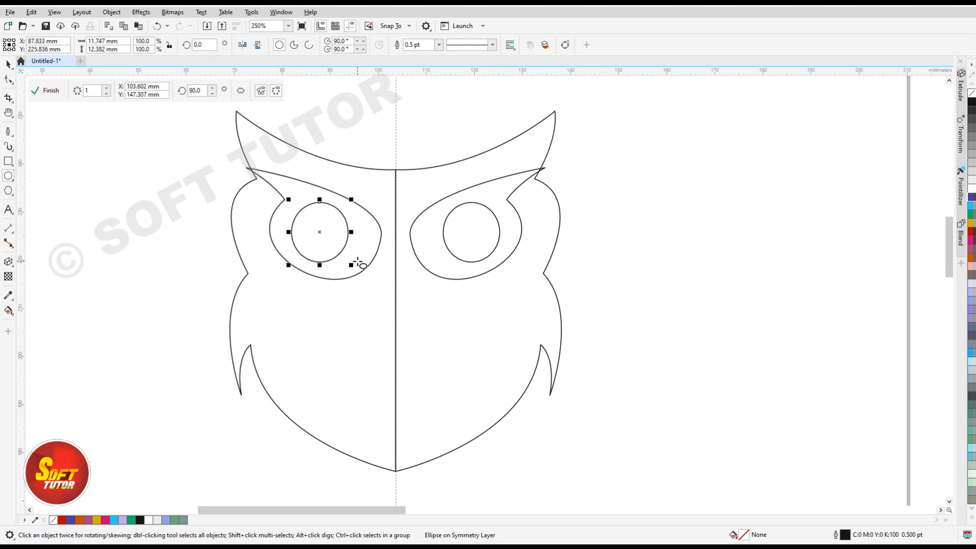
drag(351, 266, 355, 267)
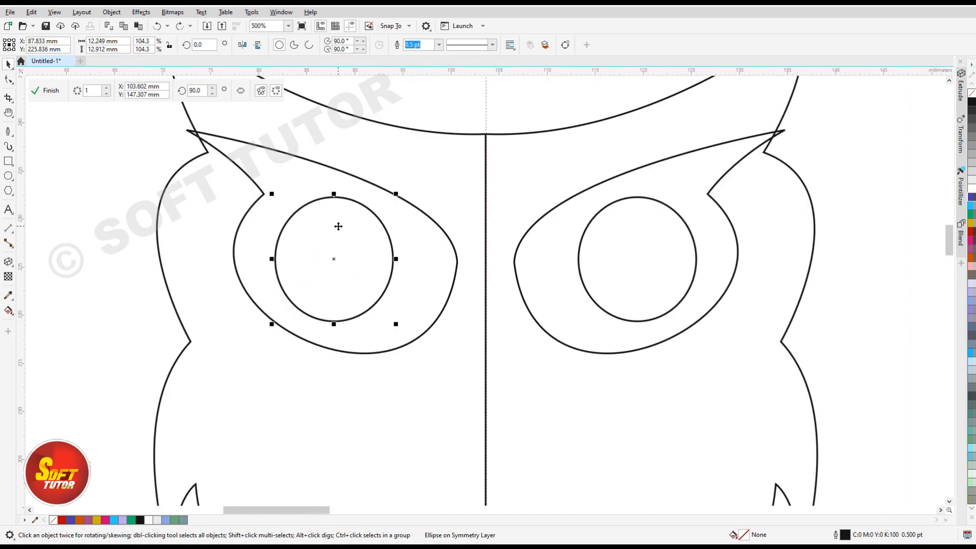
Trim a notch out of the eye ellipse's upper outer edge using a duplicate at about X 84, Y 236 mm, and delete the duplicate.
key(ctrl+d)
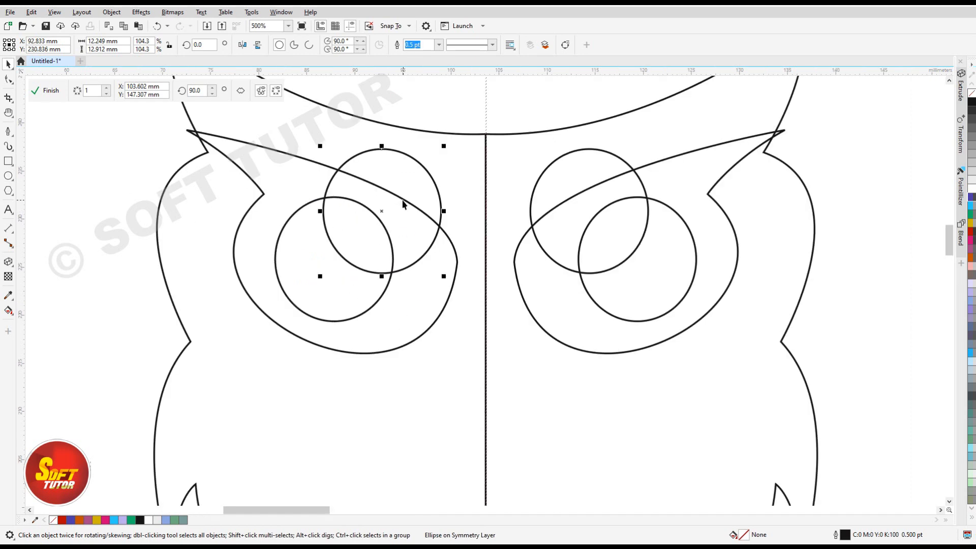
drag(381, 210, 296, 164)
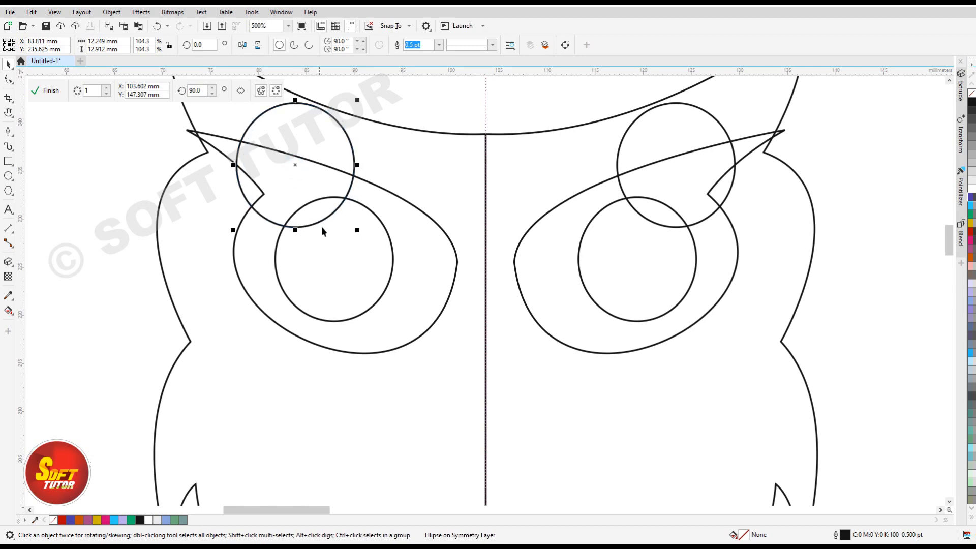
shift+click(344, 251)
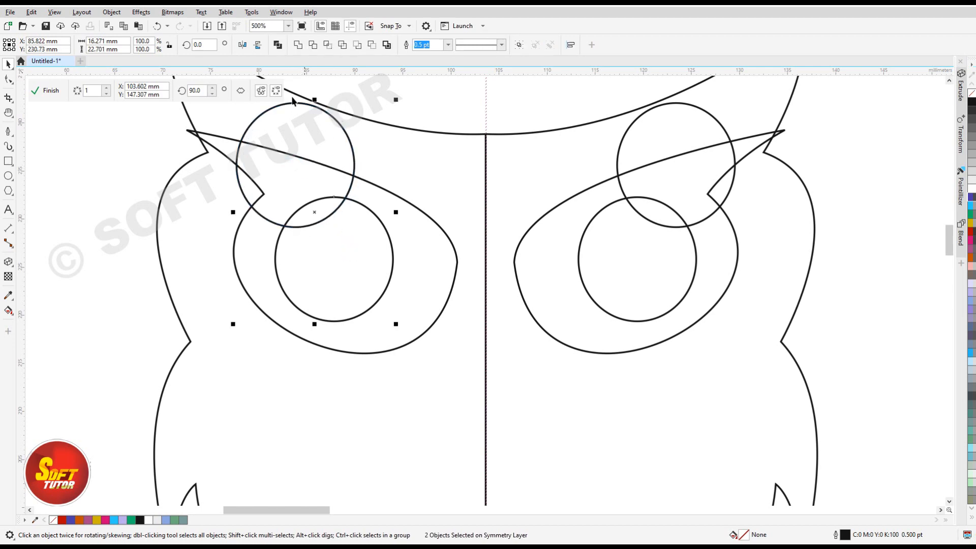
click(313, 45)
click(87, 195)
click(350, 178)
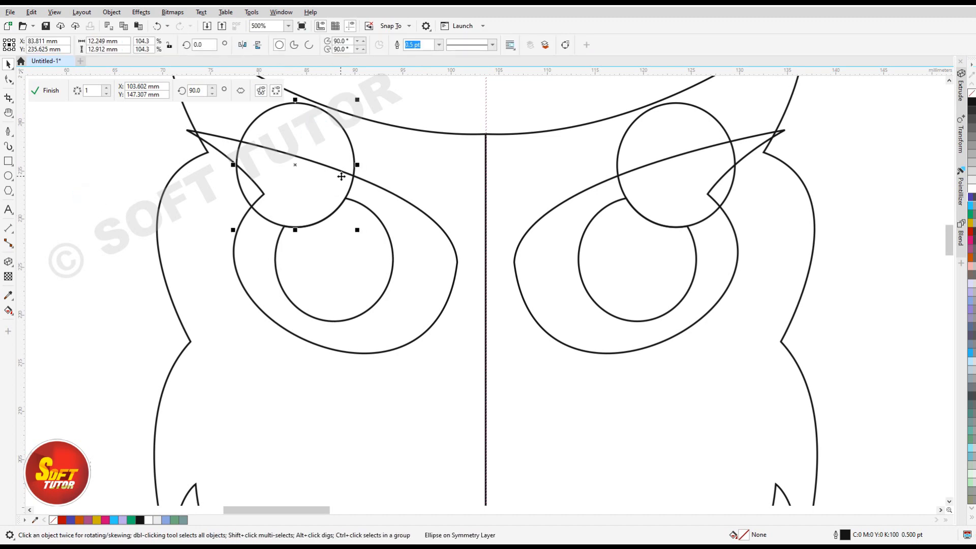
scroll(345, 179, down, 2)
key(Delete)
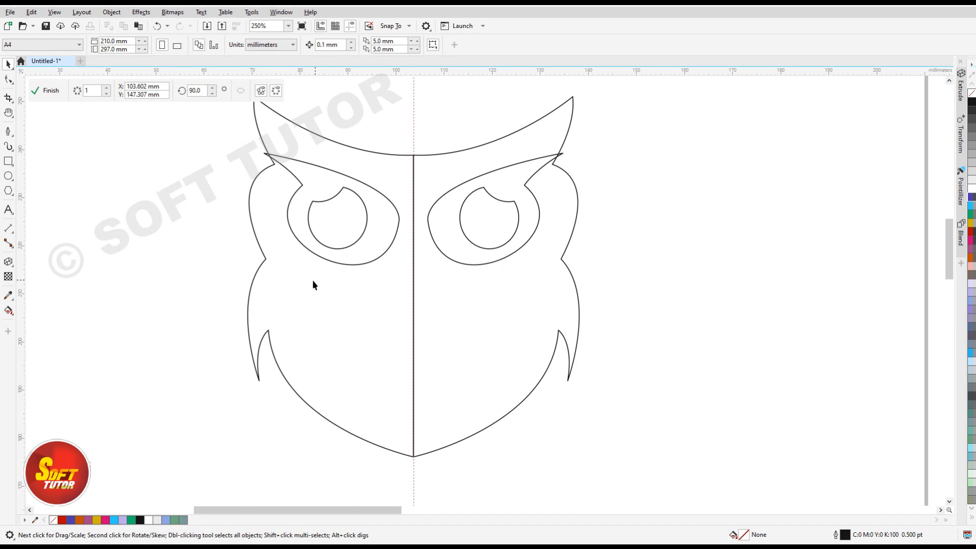
Draw a closed thin band below the eye with the Pen tool, about 32 mm wide and 14 mm high, pointing down at the symmetry line.
key(space)
click(262, 255)
click(263, 258)
drag(374, 290, 427, 276)
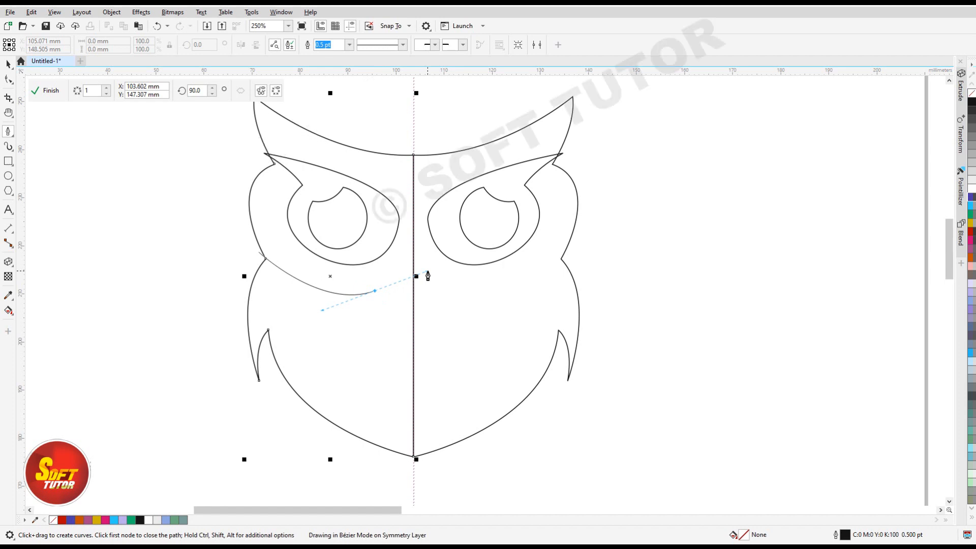
click(374, 293)
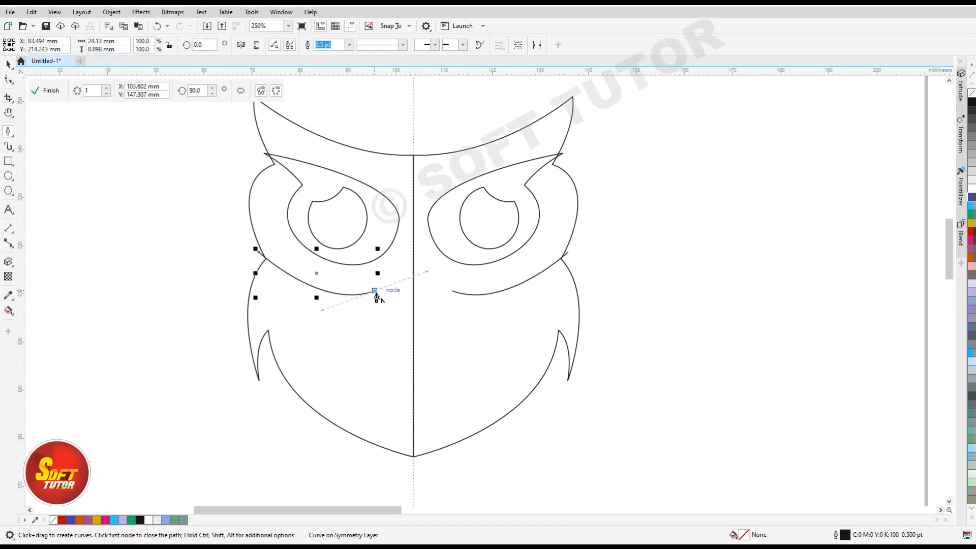
click(414, 316)
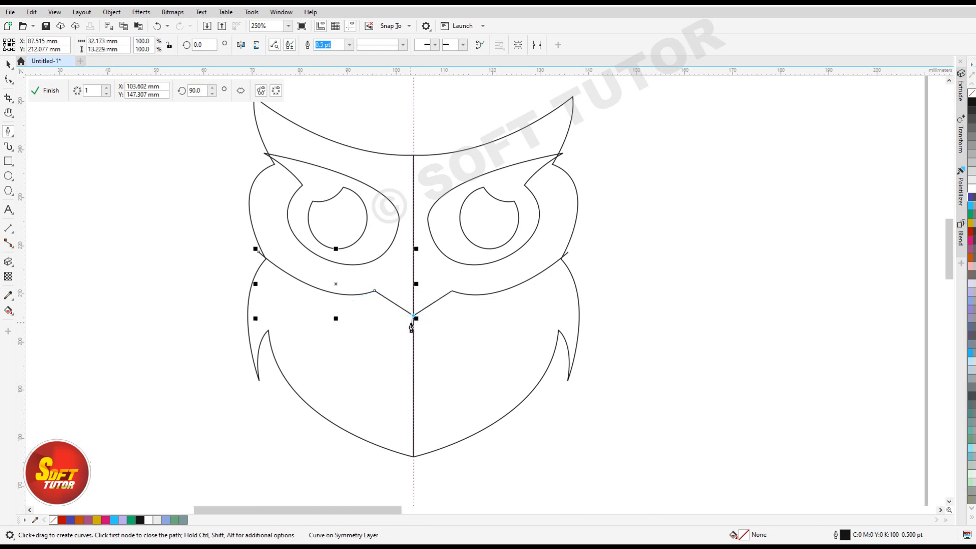
click(413, 320)
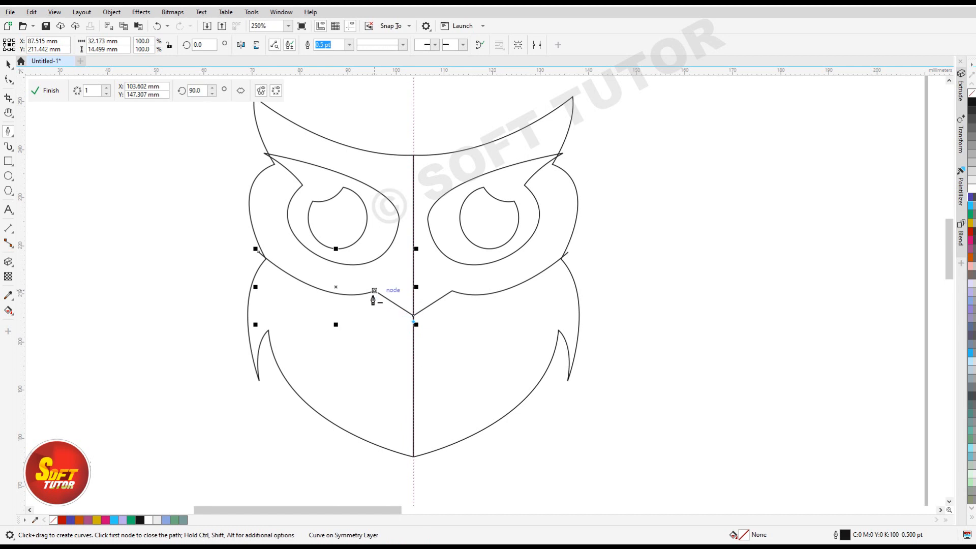
scroll(370, 304, up, 2)
click(390, 290)
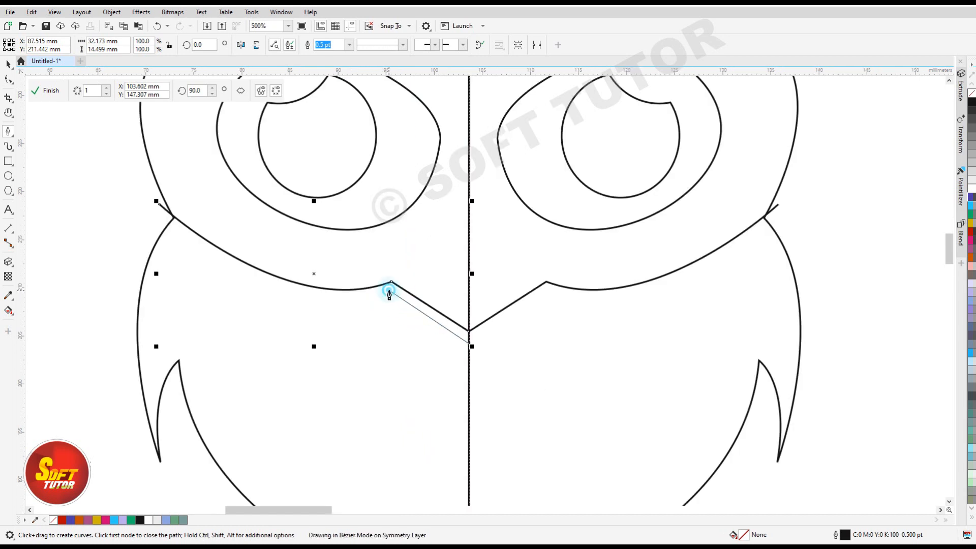
mouse_move(158, 204)
mouse_down()
mouse_move(168, 264)
mouse_move(218, 344)
mouse_move(275, 351)
mouse_move(271, 337)
mouse_up()
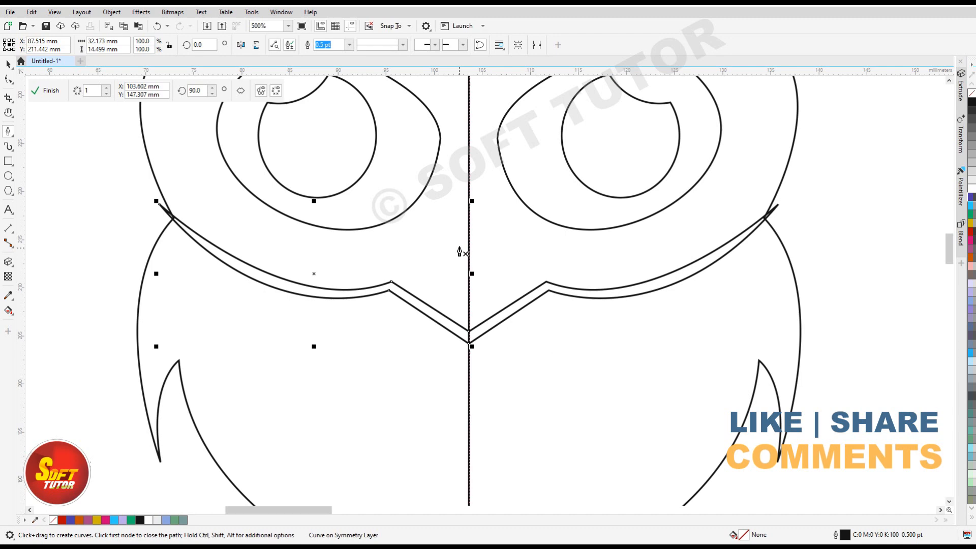
Draw a closed triangular half-beak on the symmetry line above the band's point, about 6.5 mm wide and 9.5 mm high.
click(469, 218)
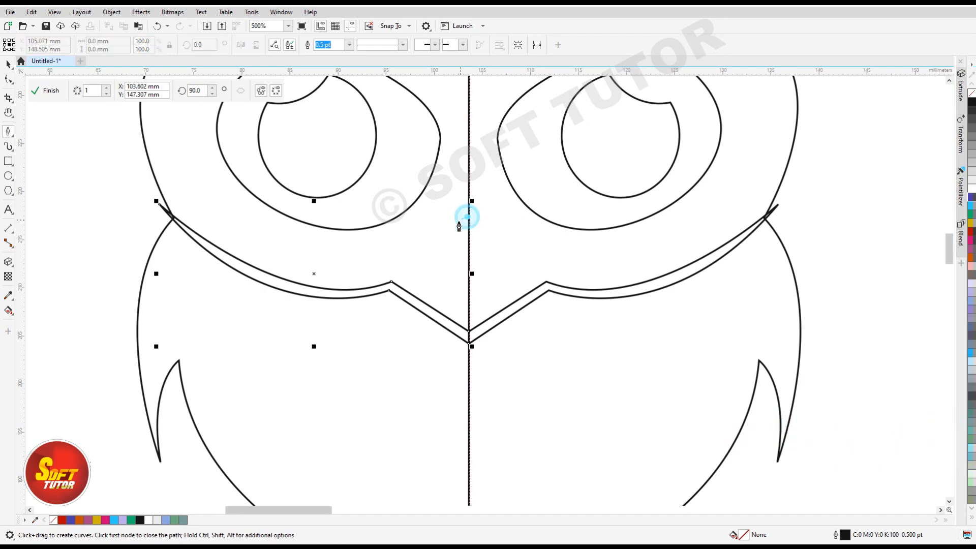
click(407, 254)
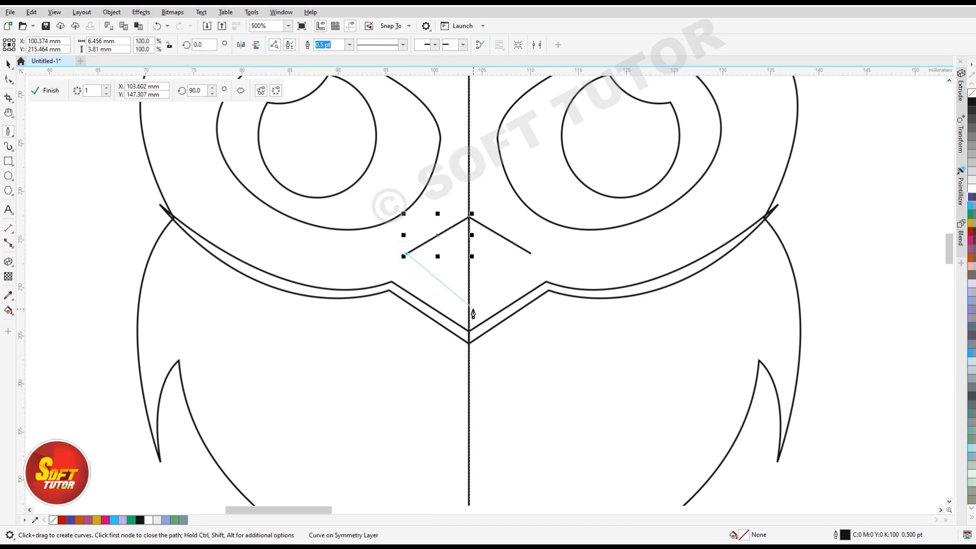
click(469, 308)
click(469, 219)
scroll(415, 311, down, 2)
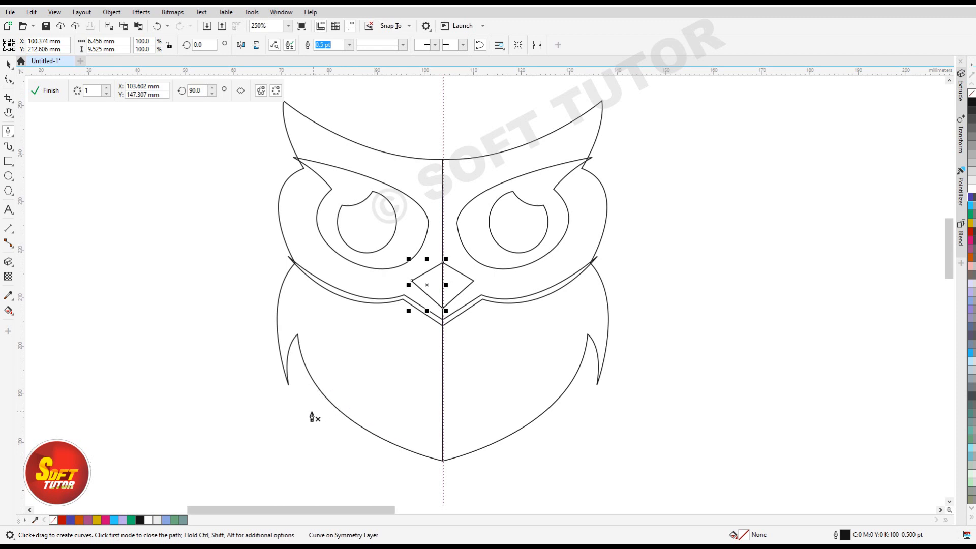
Draw a closed curved brow stripe from the ear tip to the symmetry line, about 33 mm wide and 15 mm high.
scroll(299, 100, up, 2)
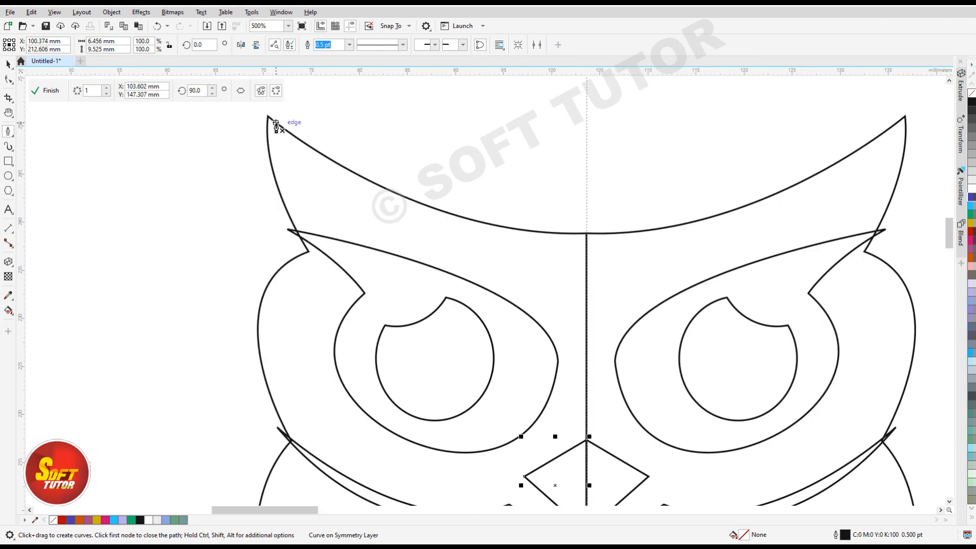
click(272, 126)
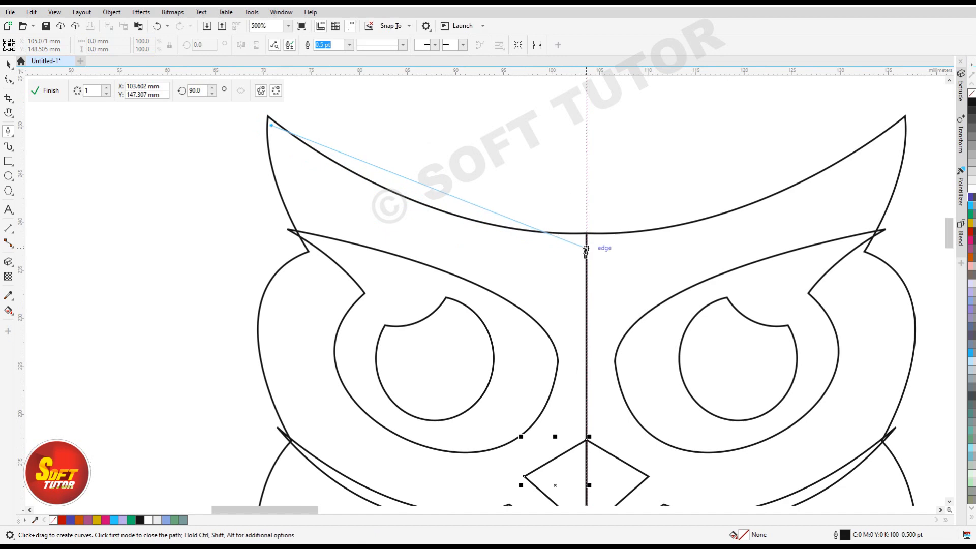
drag(586, 248, 773, 242)
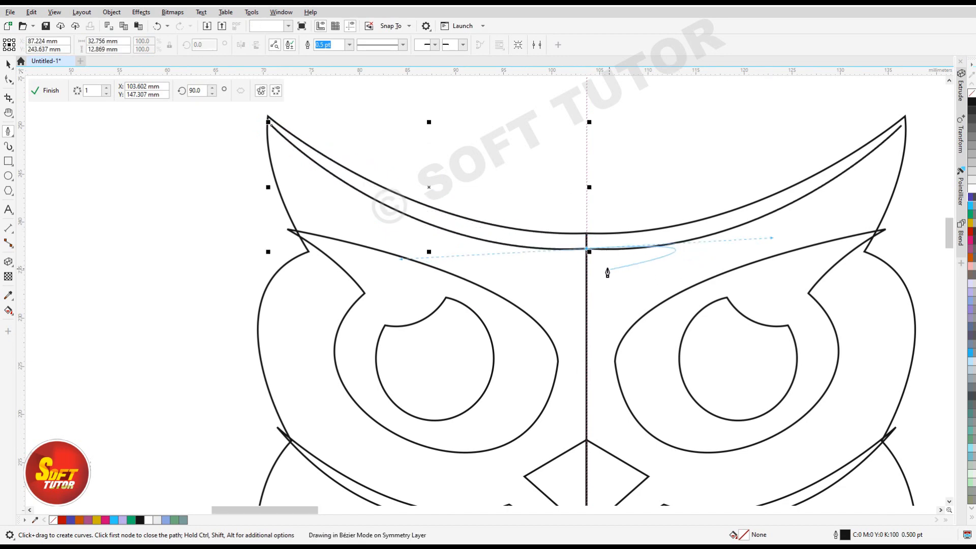
click(587, 249)
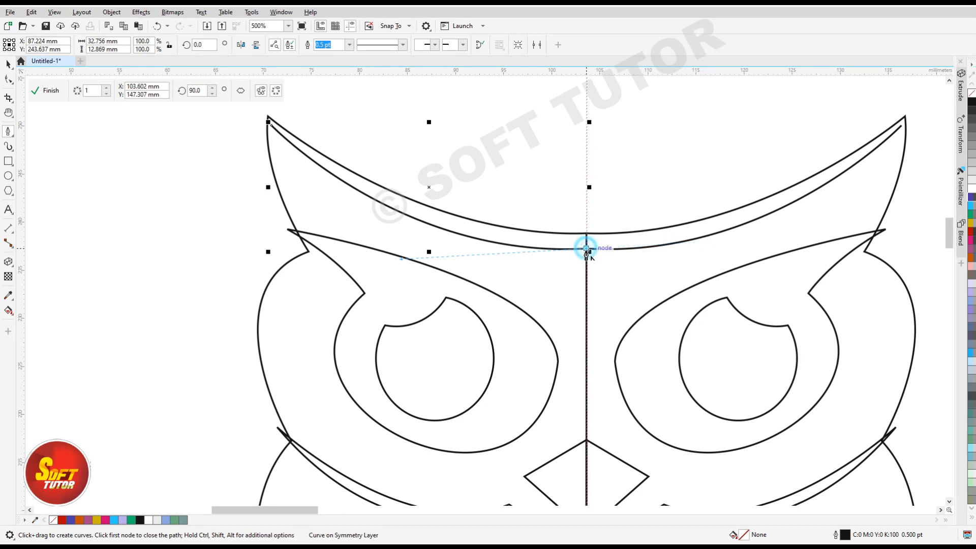
click(586, 270)
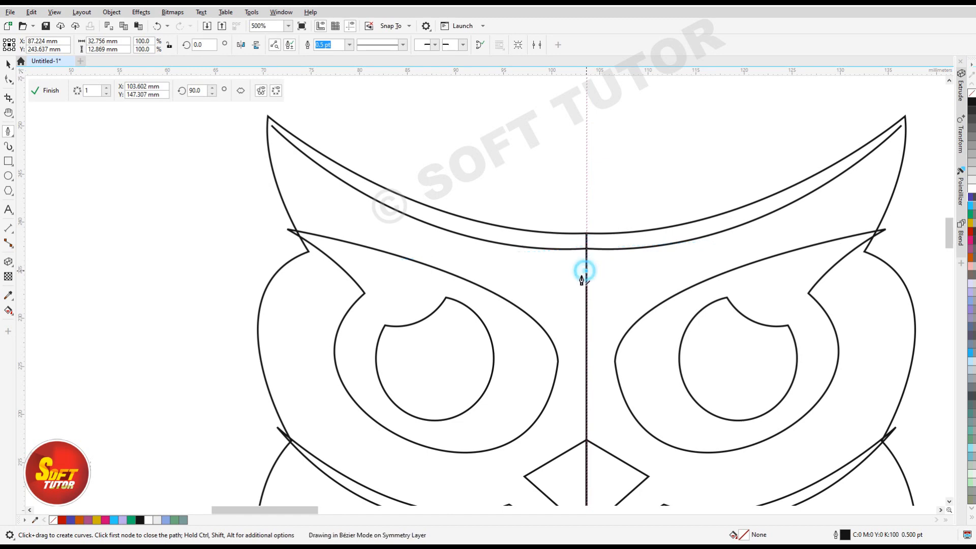
drag(268, 123, 348, 277)
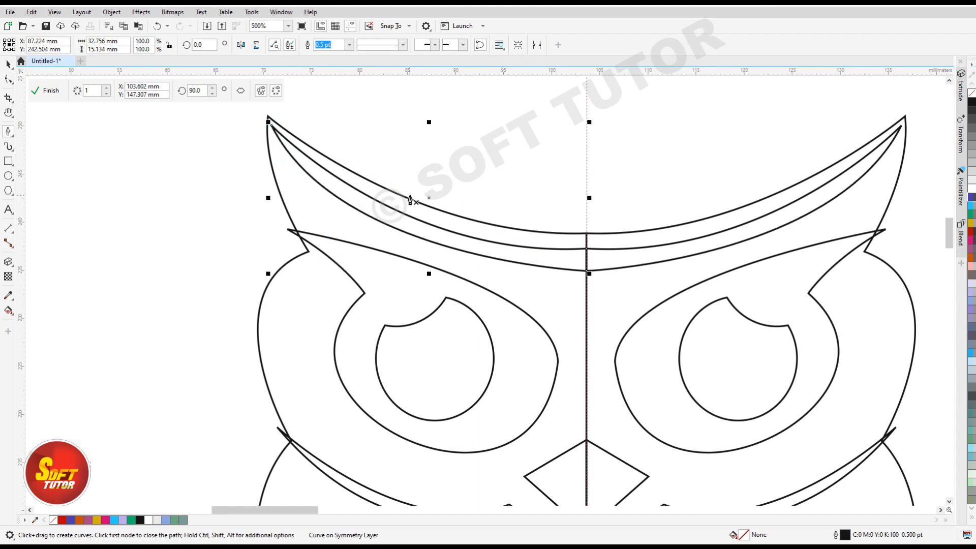
Draw a closed crescent along the inside of the cheek outline beside the eye, about 2.7 mm wide and 15 mm high.
scroll(410, 201, down, 2)
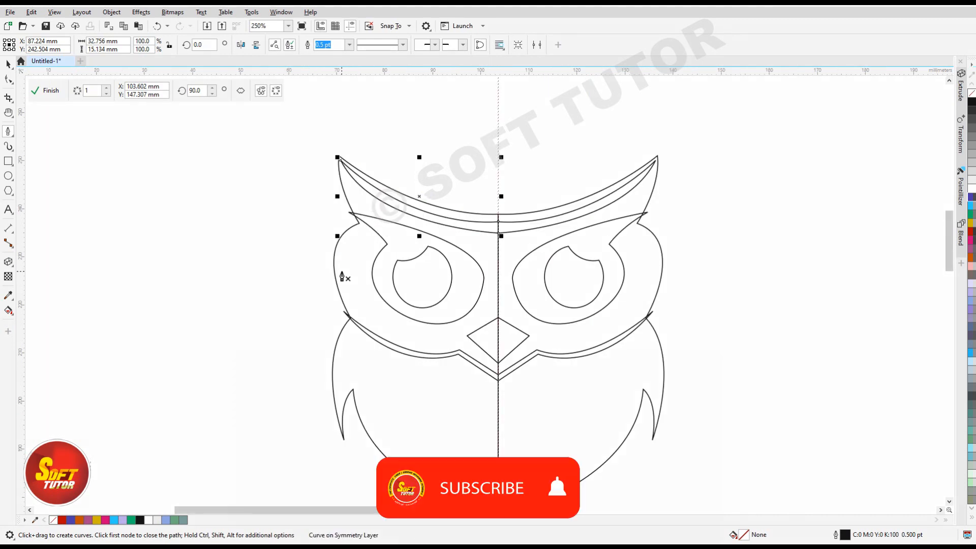
click(356, 236)
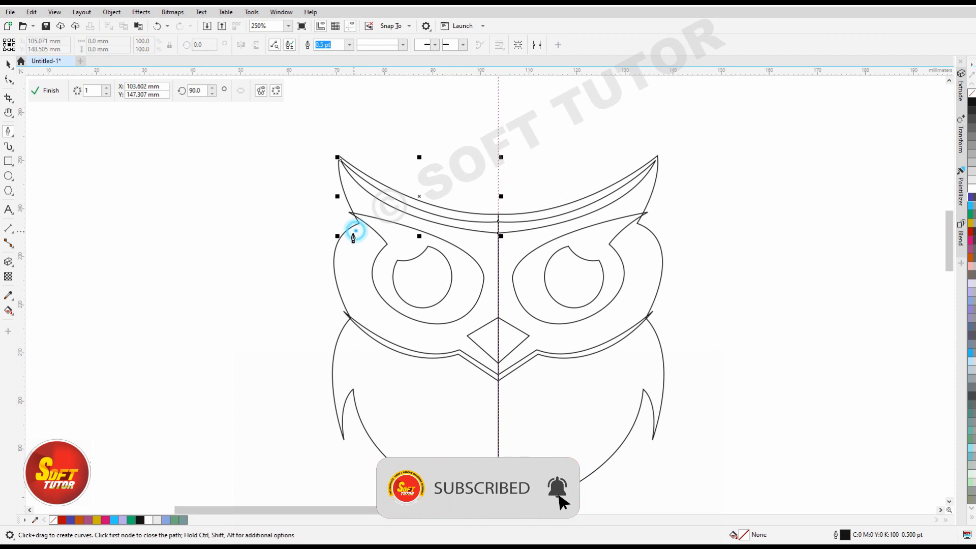
click(350, 303)
drag(357, 325, 370, 358)
click(350, 303)
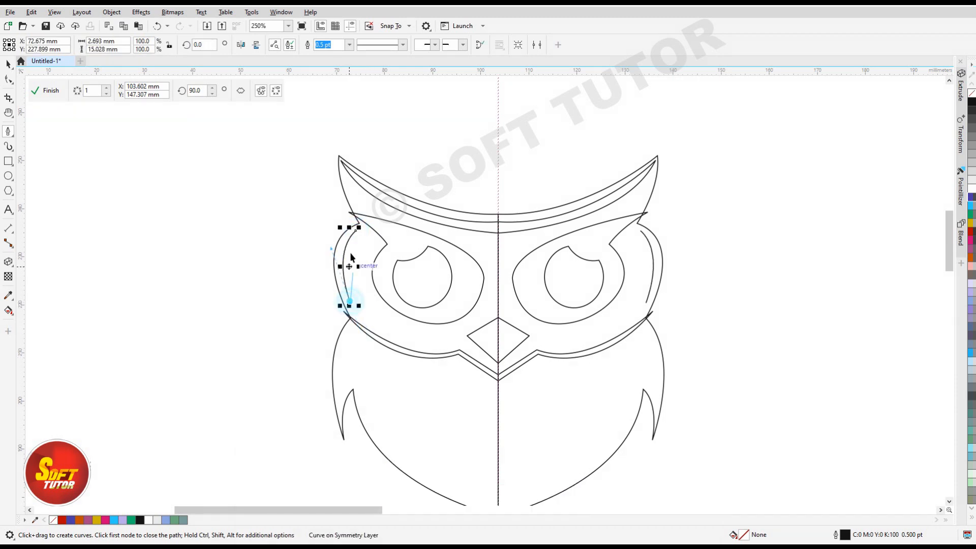
drag(356, 230, 341, 257)
Draw a closed sliver inside the wing's outer edge, about 1.3 mm wide and 14 mm high, redoing its inner edge with a wider top.
scroll(357, 202, down, 1)
scroll(359, 309, up, 1)
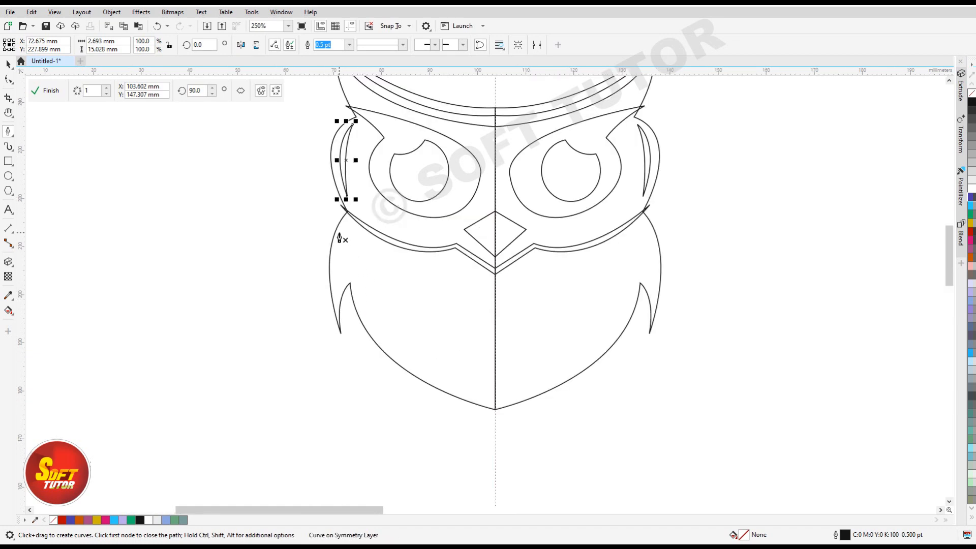
scroll(337, 269, up, 1)
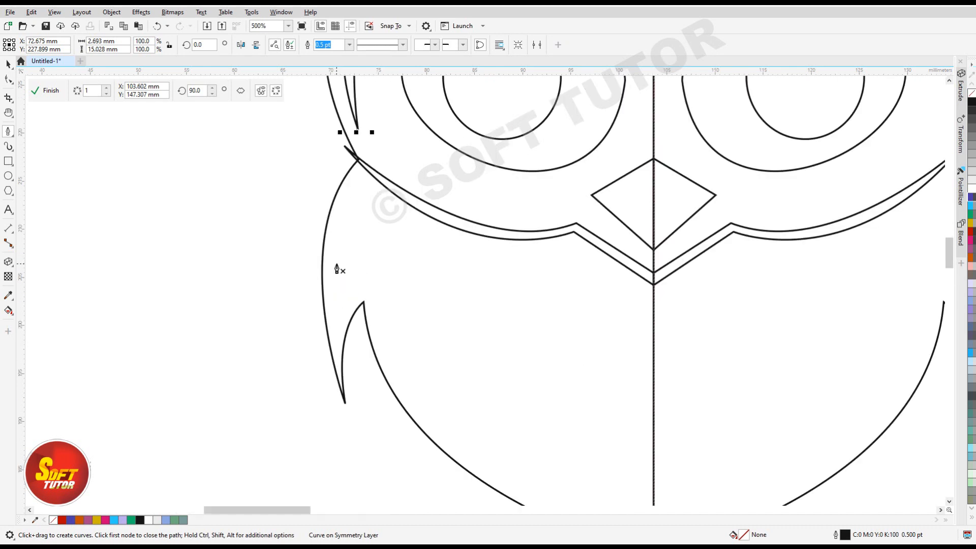
click(332, 223)
drag(335, 359, 349, 415)
alt+click(336, 360)
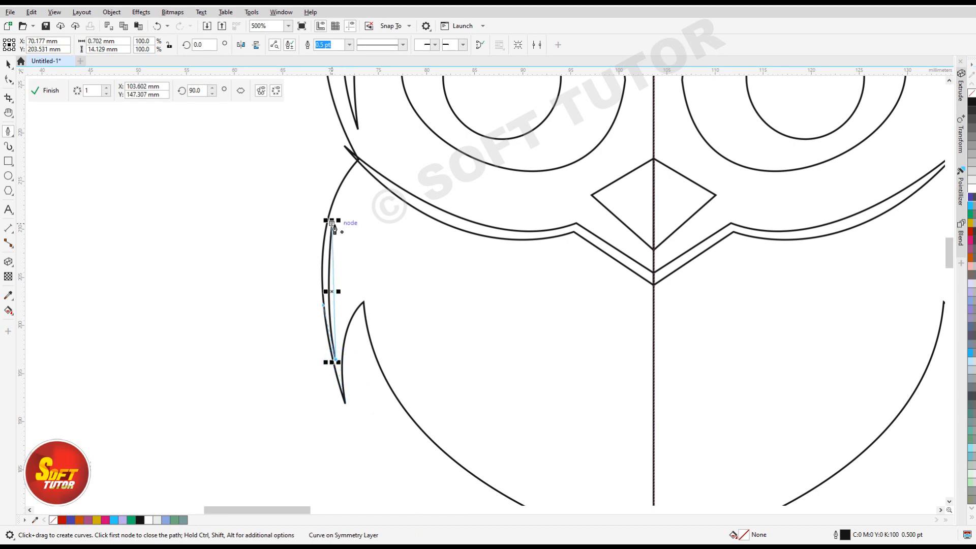
drag(333, 223, 339, 227)
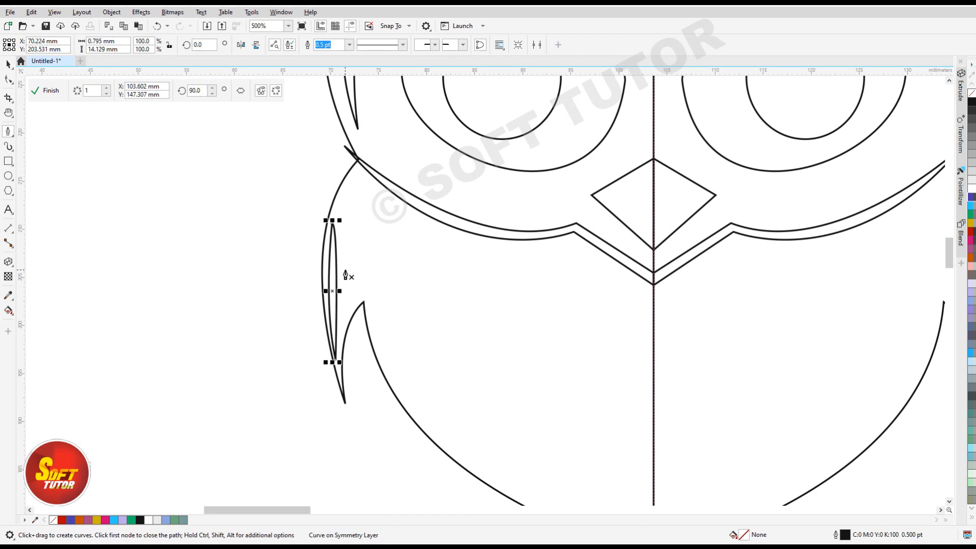
key(ctrl+z)
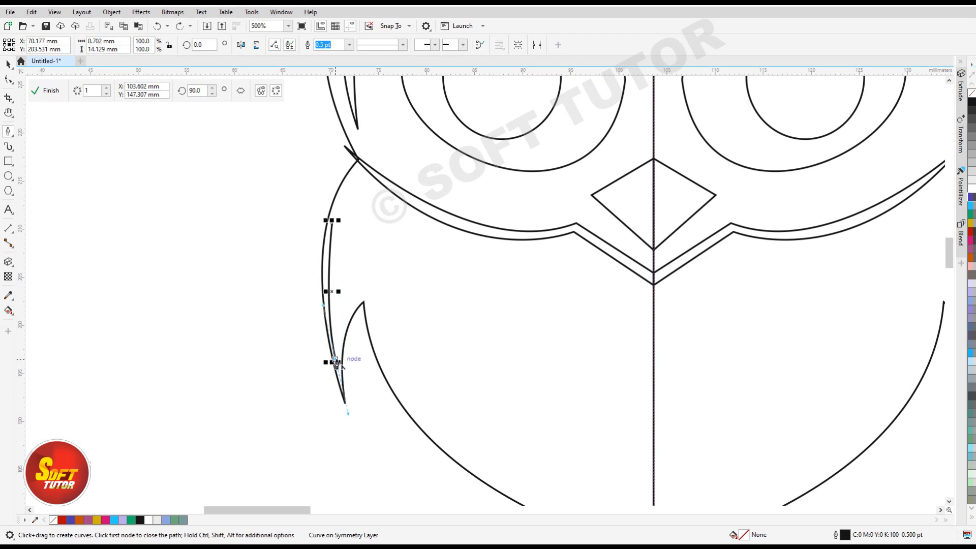
drag(337, 224, 354, 220)
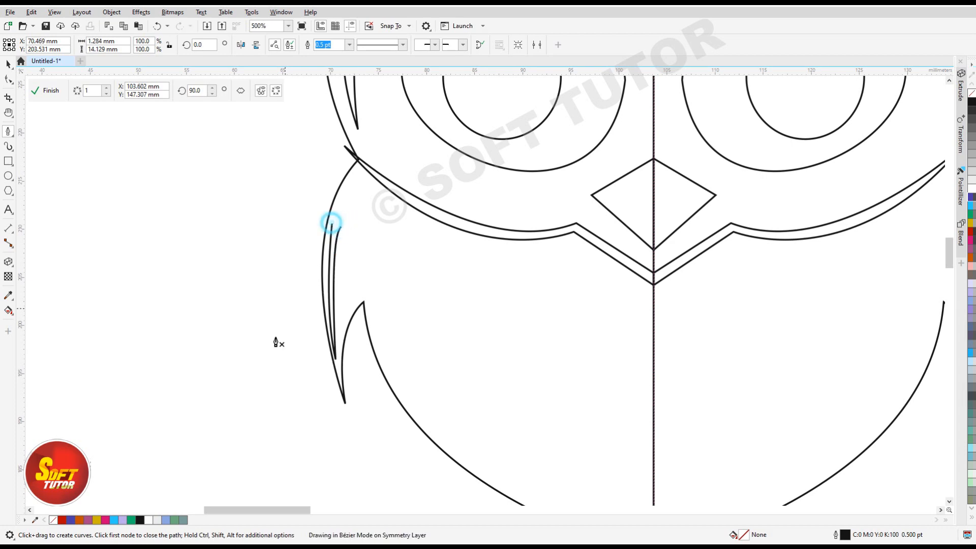
Draw a closed crescent inside the belly's lower outline, reaching the symmetry line, about 29 mm wide and 25 mm high.
scroll(393, 360, down, 3)
scroll(356, 305, up, 5)
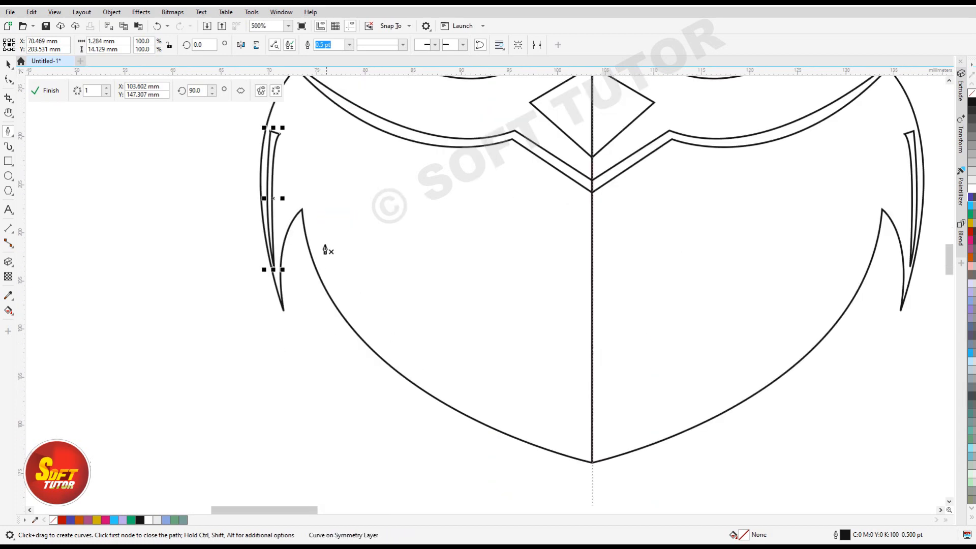
click(310, 213)
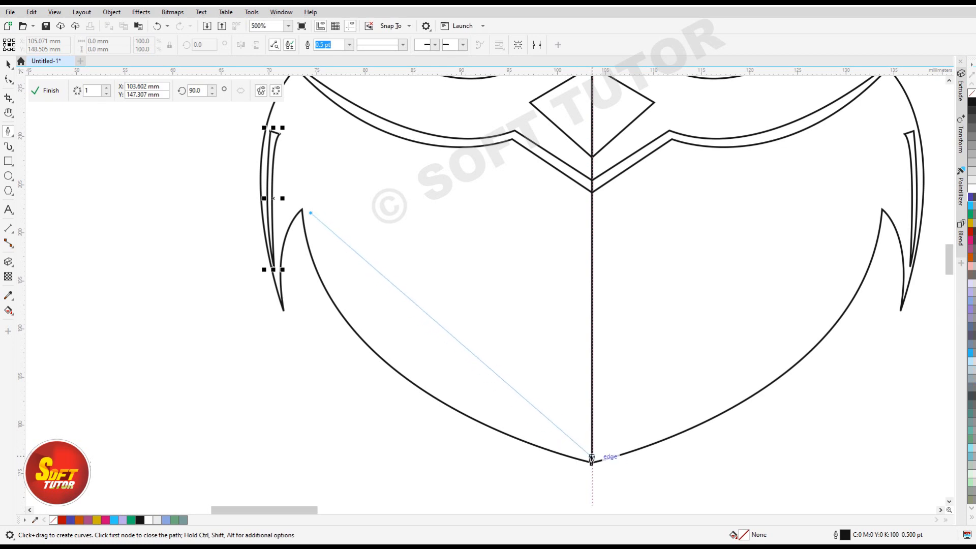
drag(592, 450, 864, 371)
click(593, 303)
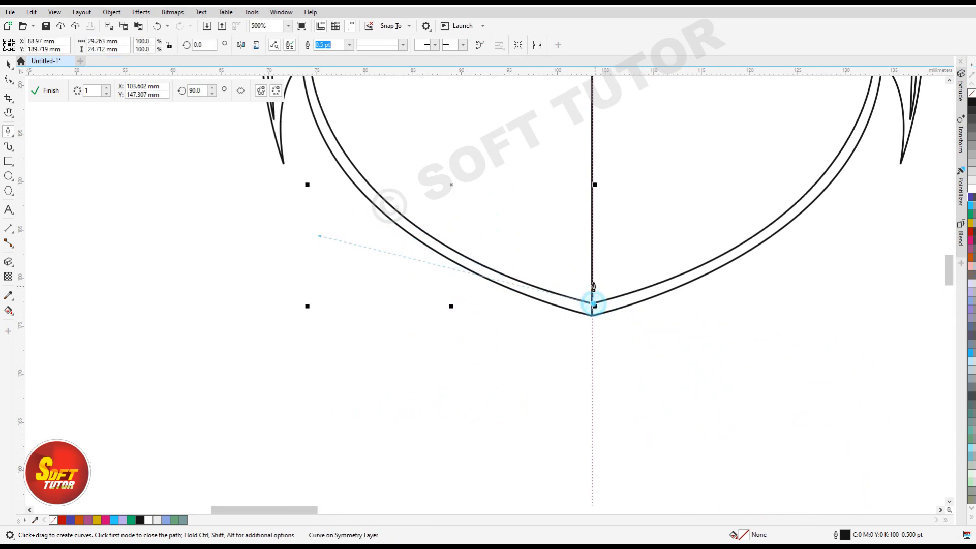
click(592, 265)
scroll(580, 298, down, 3)
scroll(508, 344, up, 2)
drag(452, 265, 494, 376)
scroll(595, 385, up, 1)
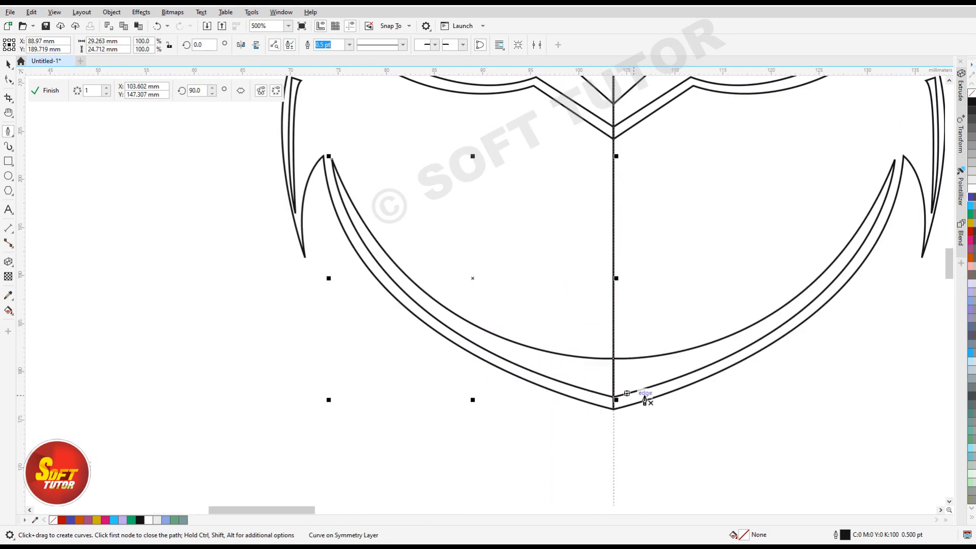
Narrow the belly crescent by lowering its inner node on the symmetry line and pulling the inner curve's handle outward.
click(8, 79)
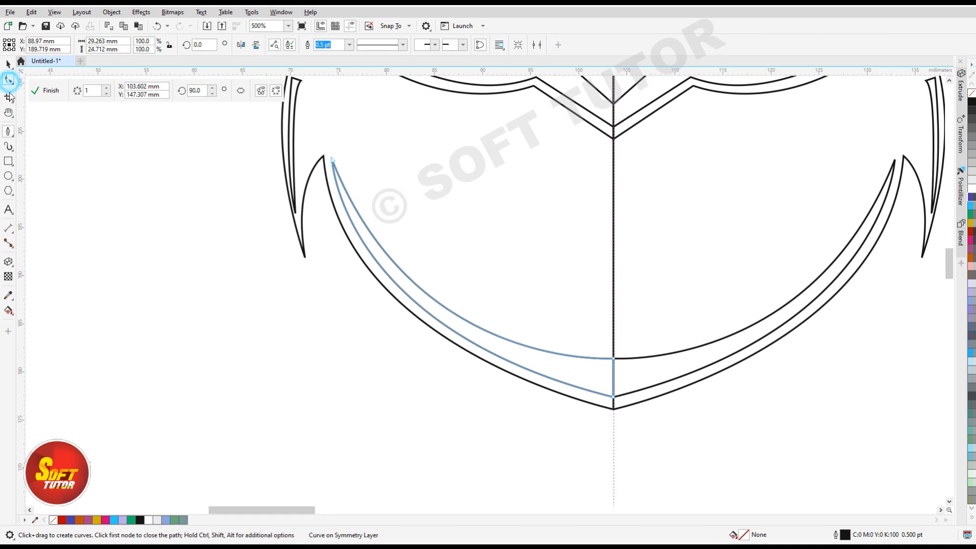
drag(614, 360, 614, 377)
drag(415, 370, 380, 336)
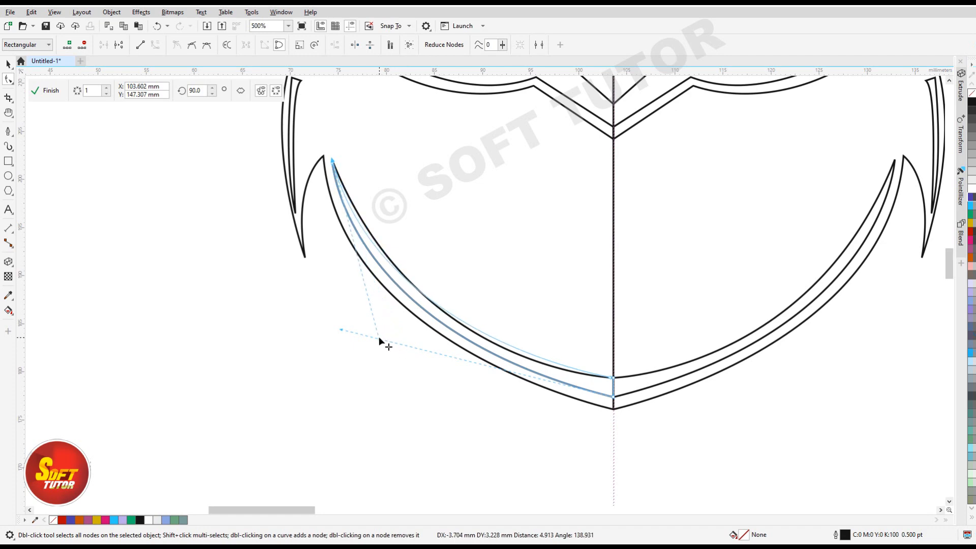
Reshape the wing sliver's top into a single point by moving its inner top node up and deleting the outer one.
scroll(435, 396, down, 2)
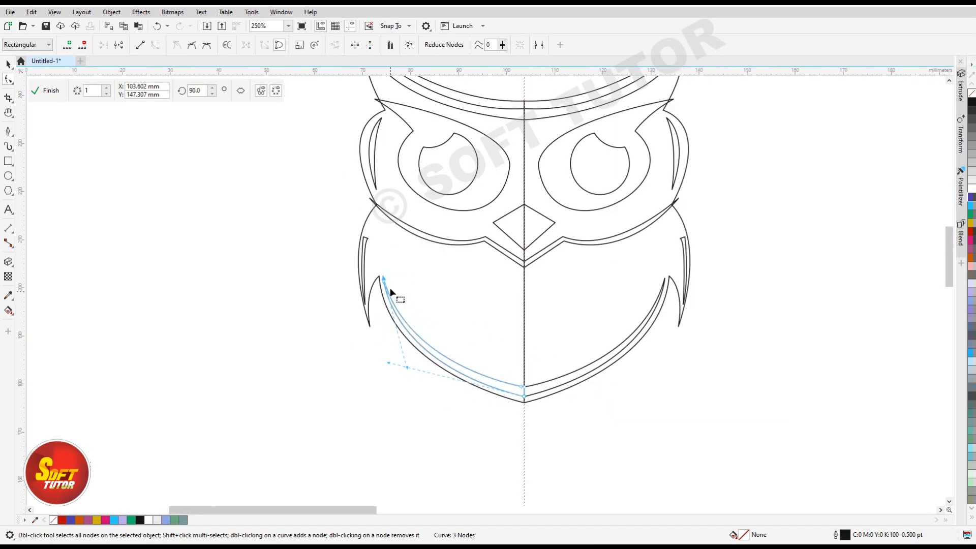
scroll(392, 288, up, 5)
click(414, 221)
drag(432, 223, 419, 176)
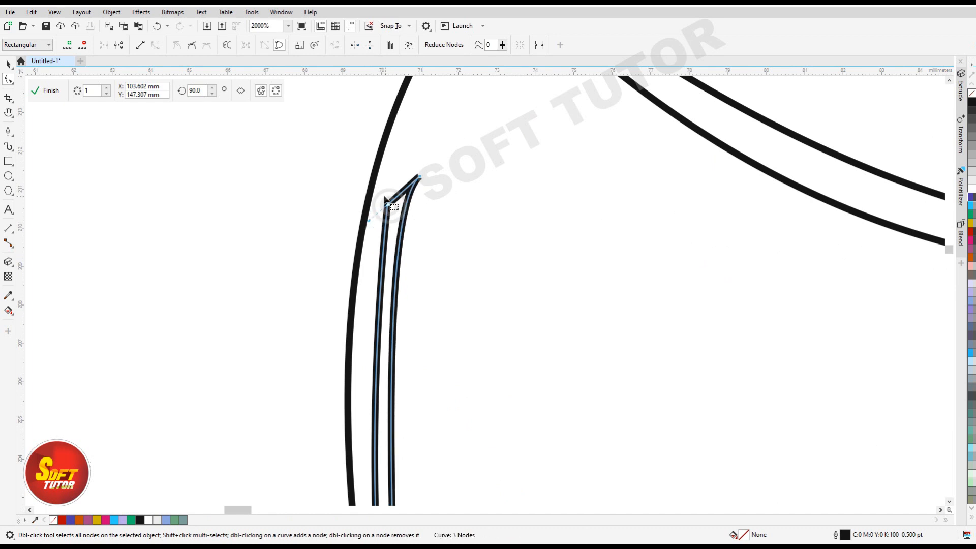
key(Delete)
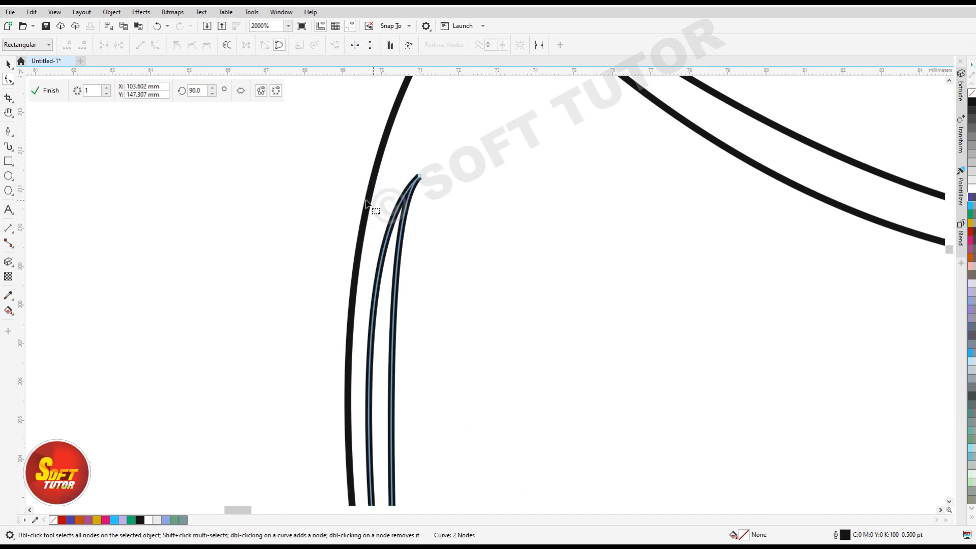
Fill the belly crescent with Spring Green.
scroll(349, 300, down, 3)
scroll(400, 325, down, 2)
scroll(398, 255, up, 1)
scroll(405, 236, down, 2)
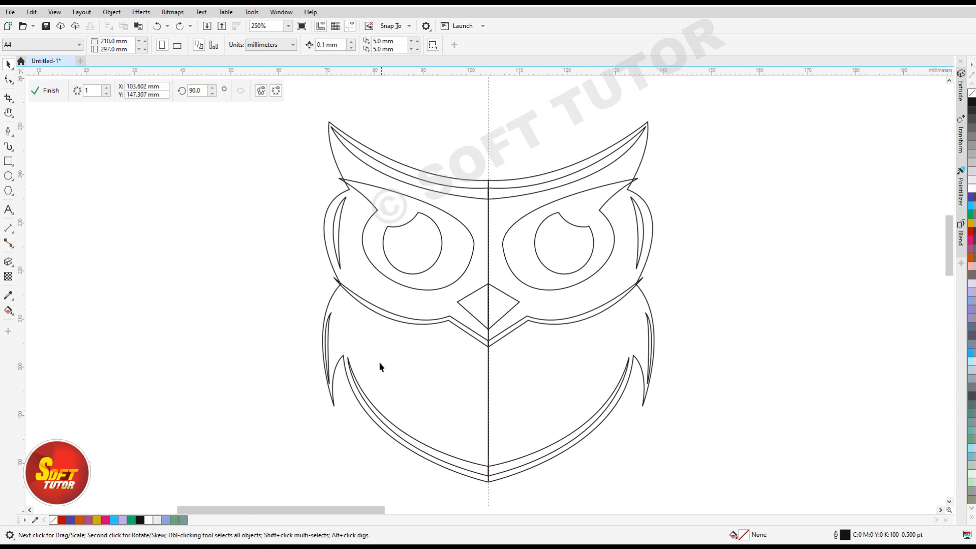
click(380, 421)
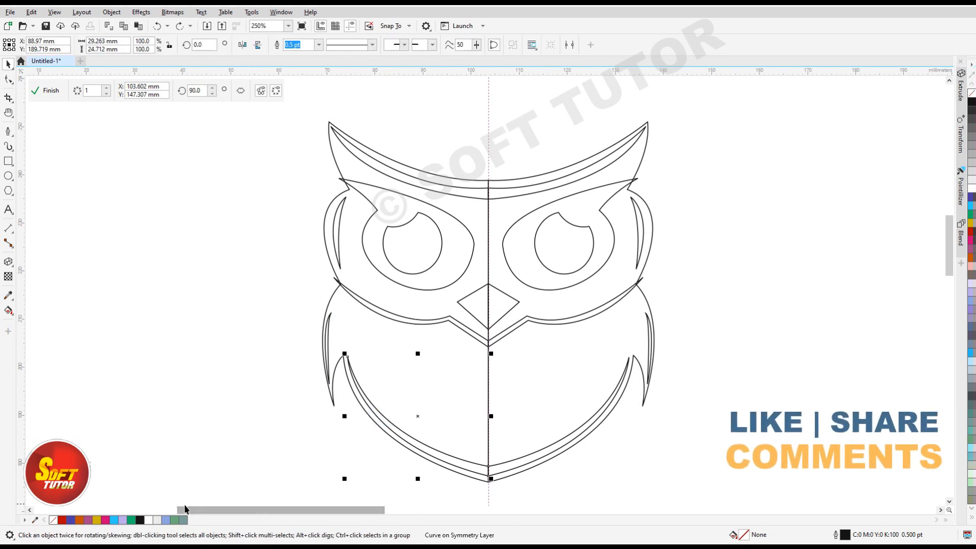
click(174, 519)
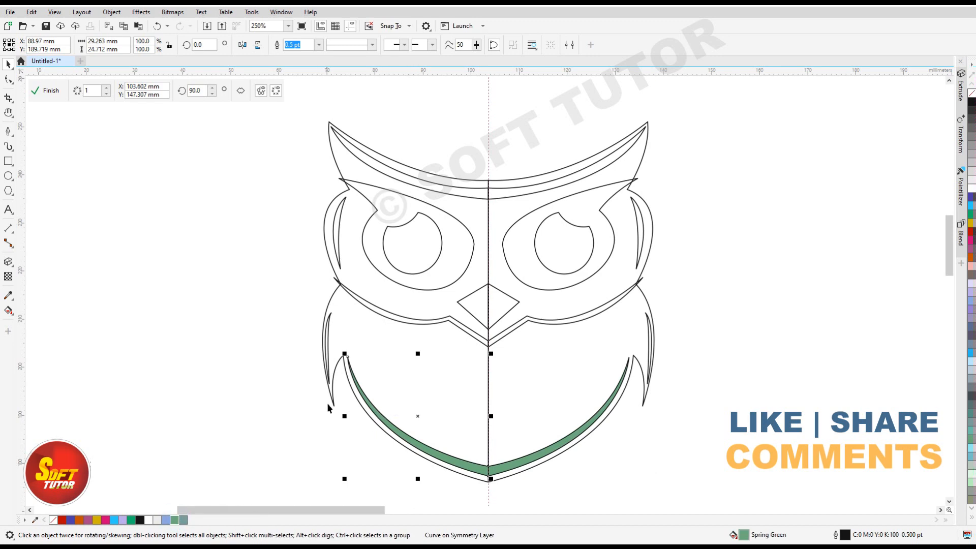
Remove the outline from the green belly crescent.
scroll(359, 389, up, 4)
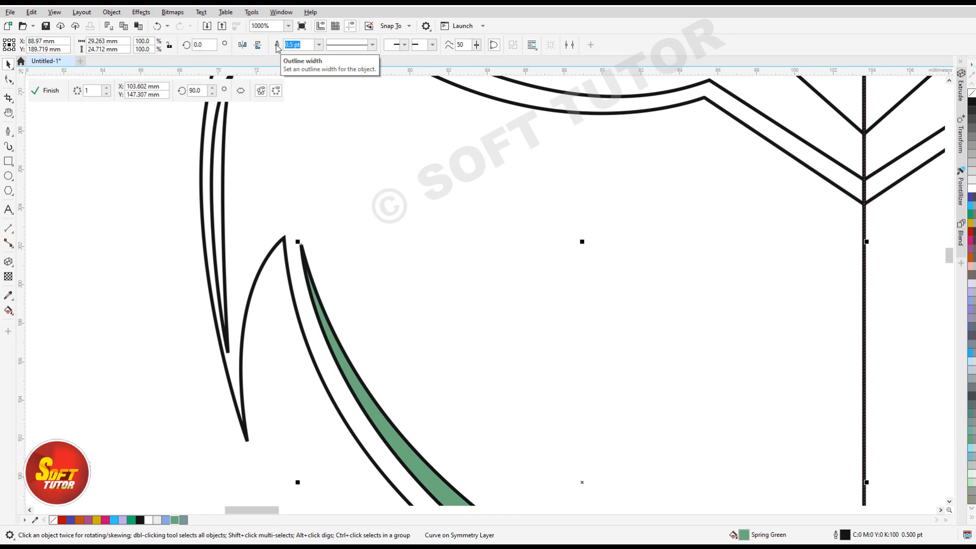
click(319, 44)
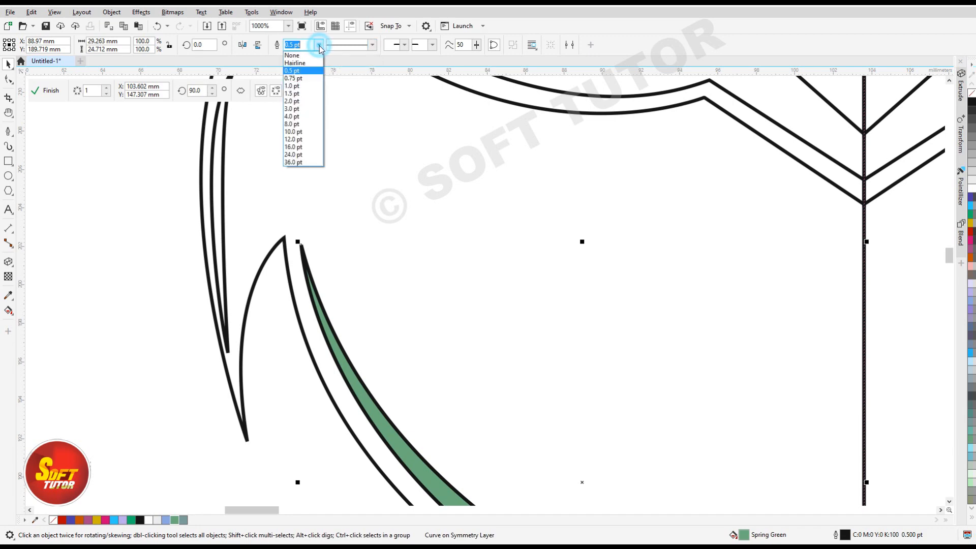
click(295, 55)
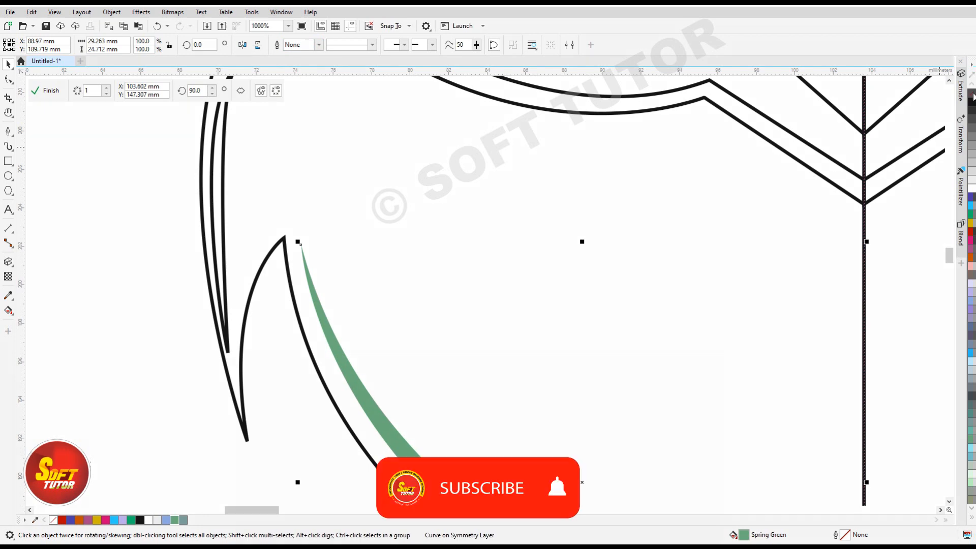
scroll(351, 275, down, 2)
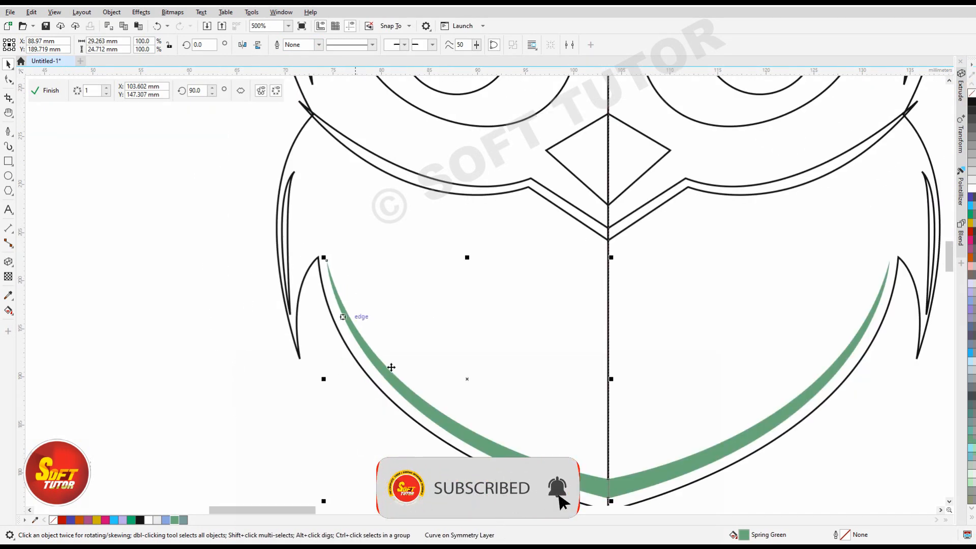
scroll(376, 396, down, 1)
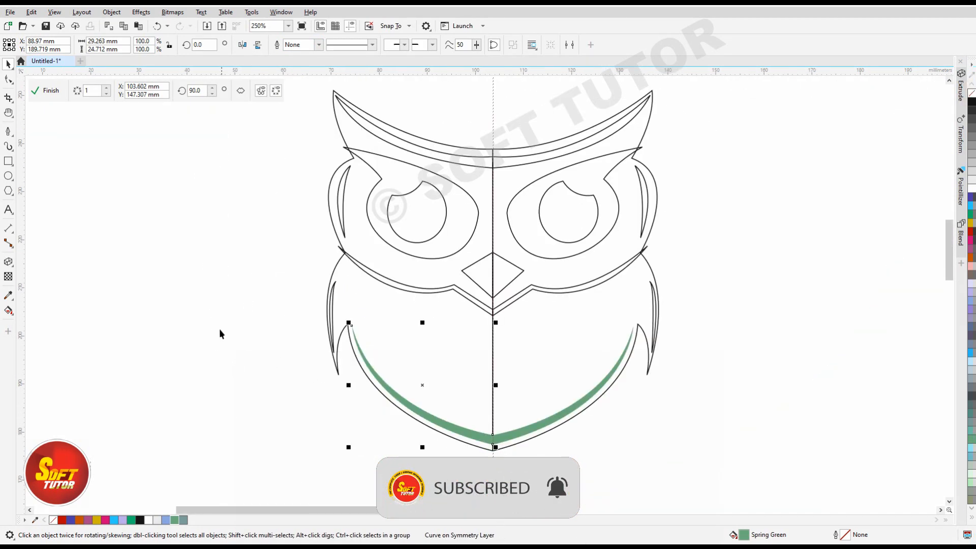
click(214, 323)
Fill the two side slivers and the brow crescent with Spring Green and remove their outlines.
click(331, 297)
shift+click(340, 201)
click(178, 522)
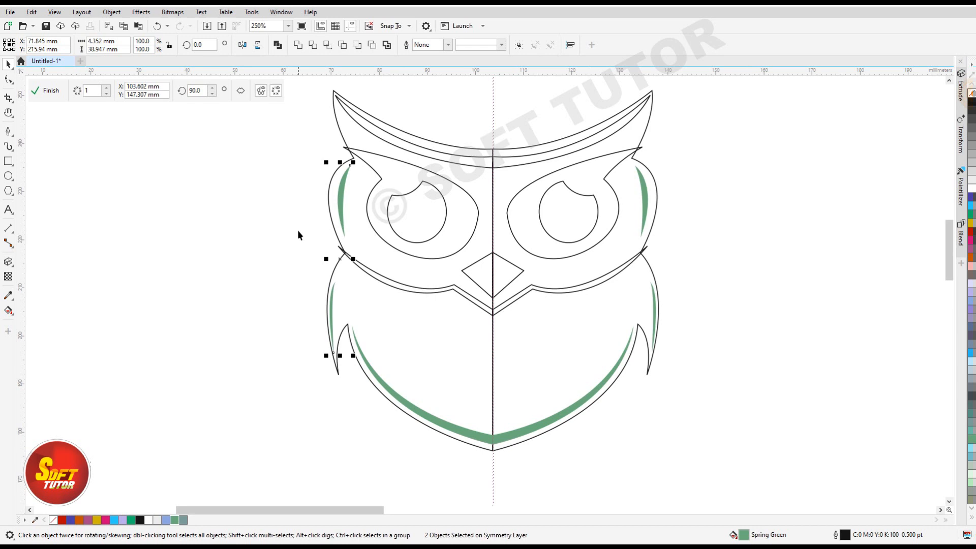
click(210, 248)
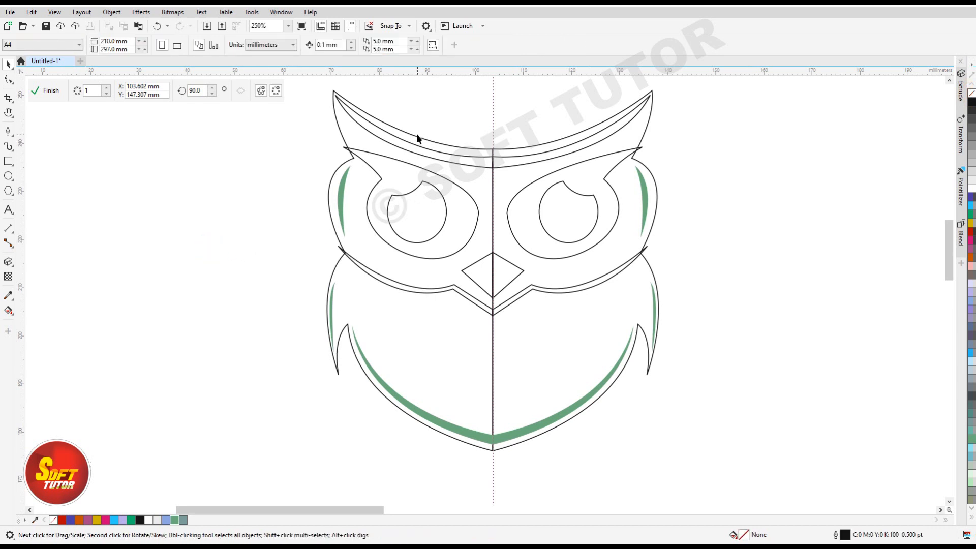
click(395, 138)
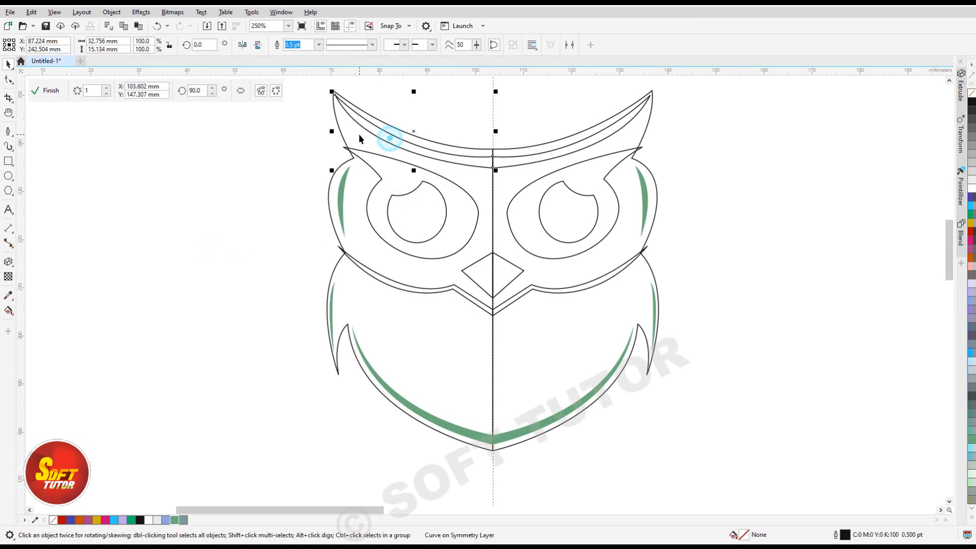
click(175, 519)
right_click(971, 94)
click(130, 346)
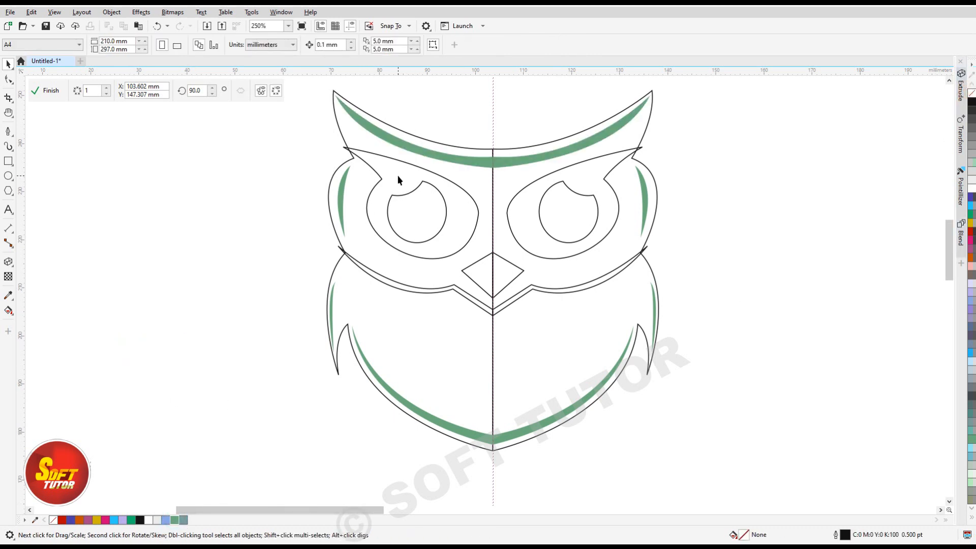
Fill the owl's eye shape with white and its pupil with black, and remove the eye shape's outline.
click(381, 160)
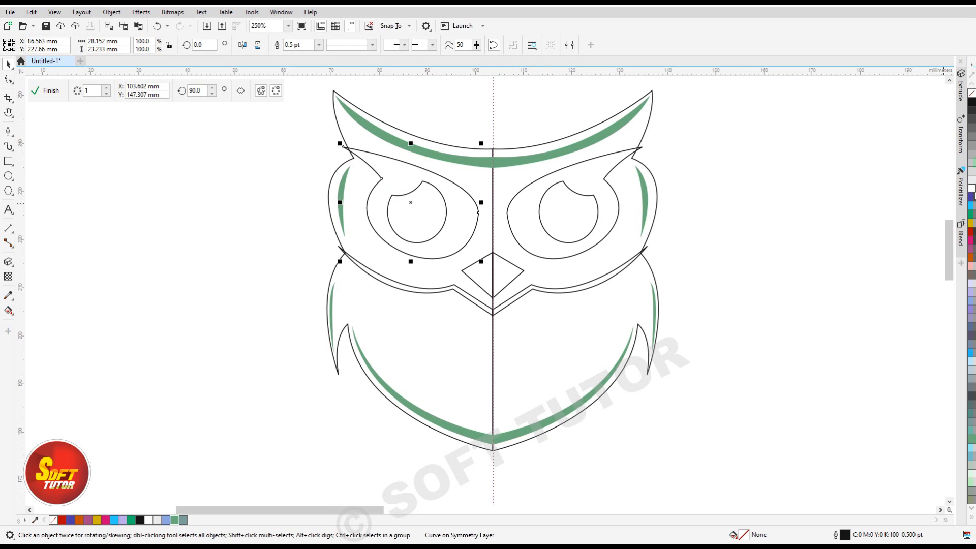
click(971, 186)
click(429, 224)
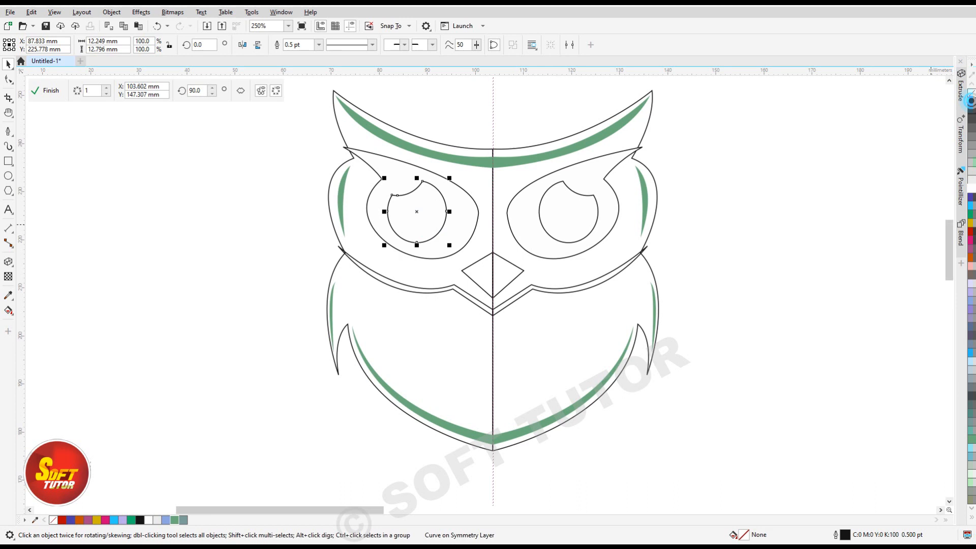
click(969, 102)
click(388, 163)
right_click(971, 94)
click(154, 325)
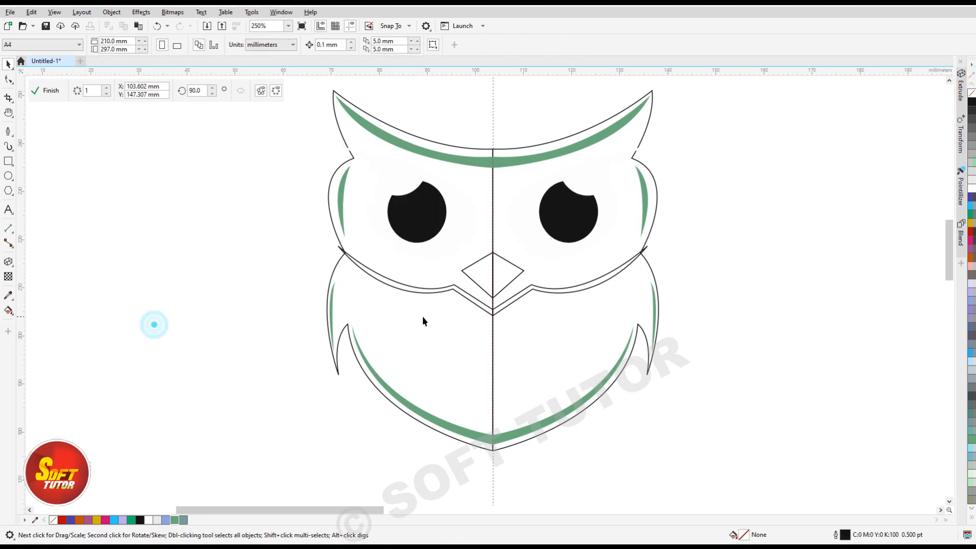
Fill the owl's main body shape with black.
click(395, 332)
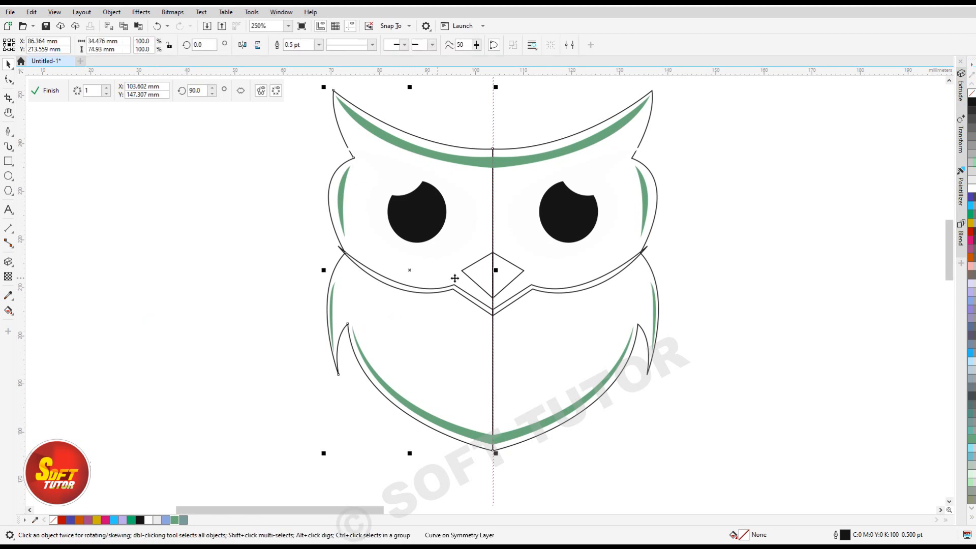
click(972, 103)
click(179, 389)
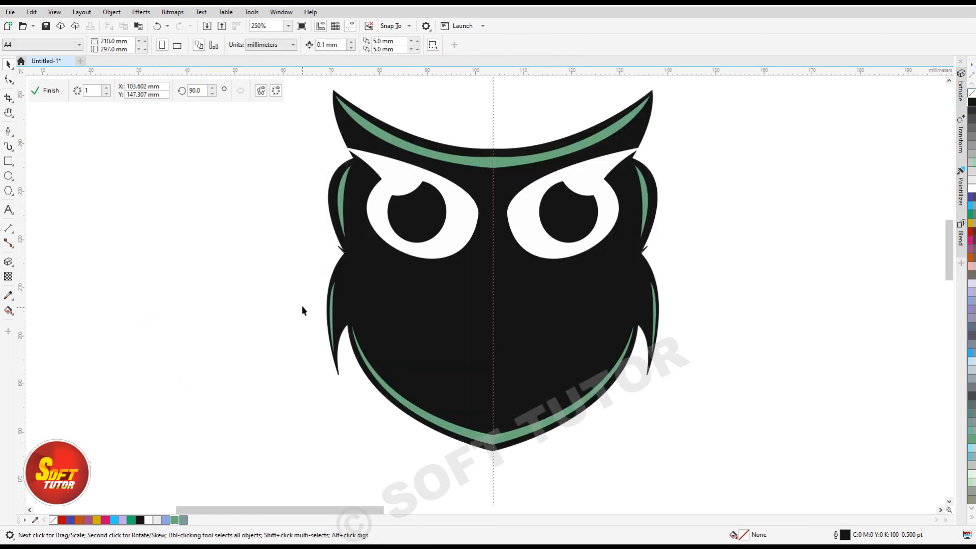
Fill the V-shaped band below the face with white and no outline, and fill the beak with white.
click(352, 258)
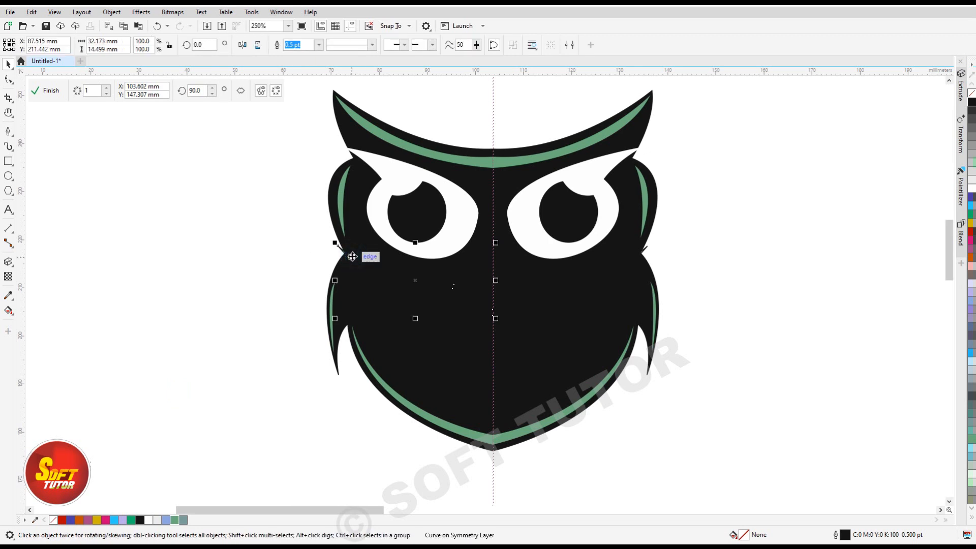
mouse_move(415, 279)
mouse_down()
mouse_move(180, 306)
mouse_move(429, 282)
mouse_up()
right_click(972, 93)
click(269, 277)
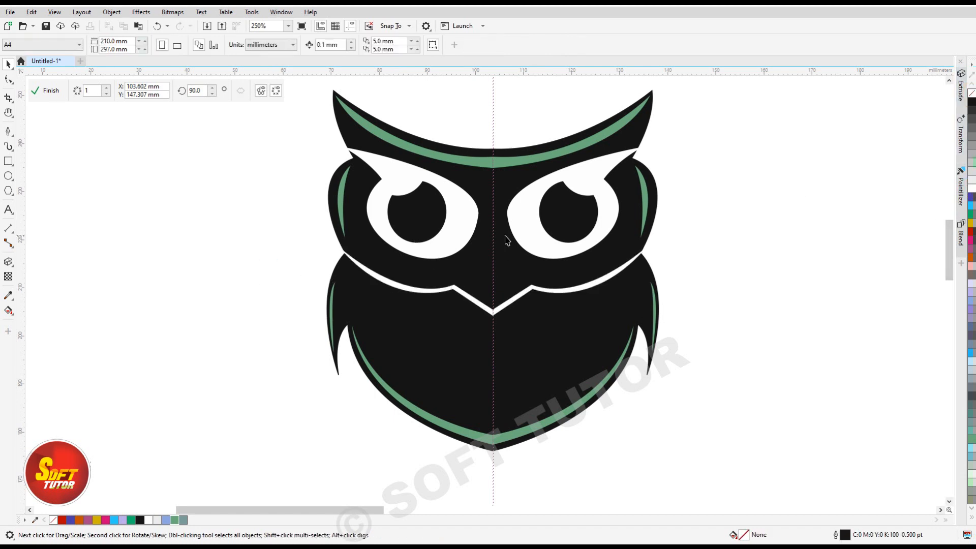
click(478, 263)
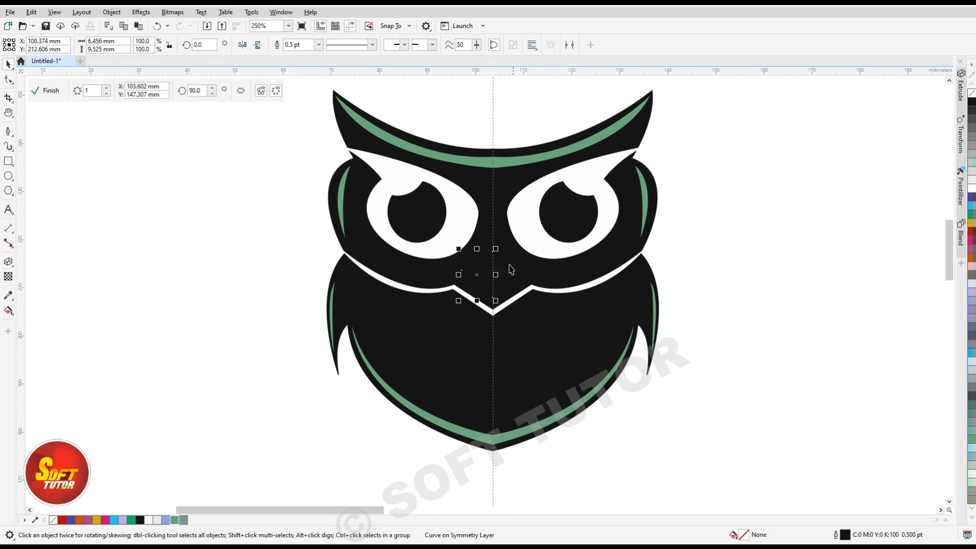
click(972, 188)
click(220, 358)
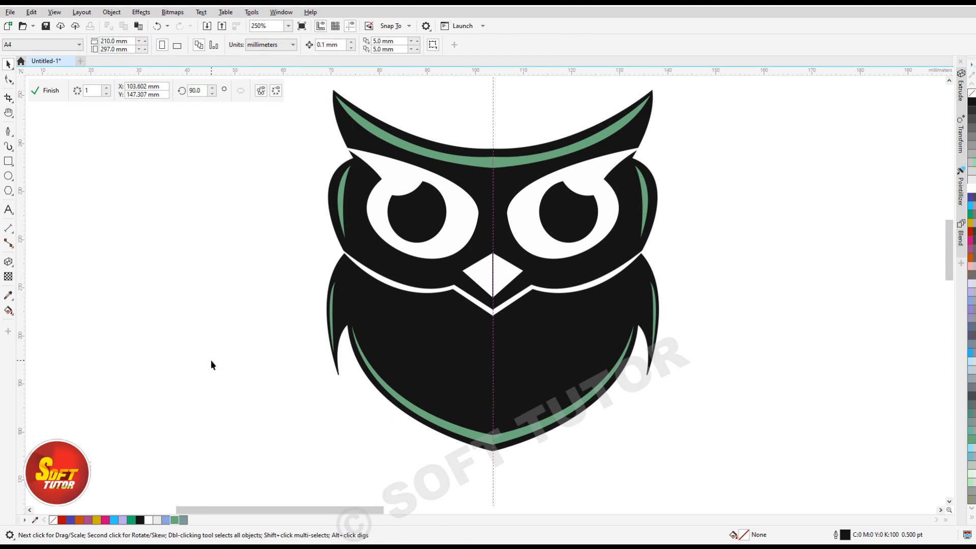
Deepen the white band's V by lowering its nodes on the symmetry line, and lower its inner corner nodes slightly.
click(488, 314)
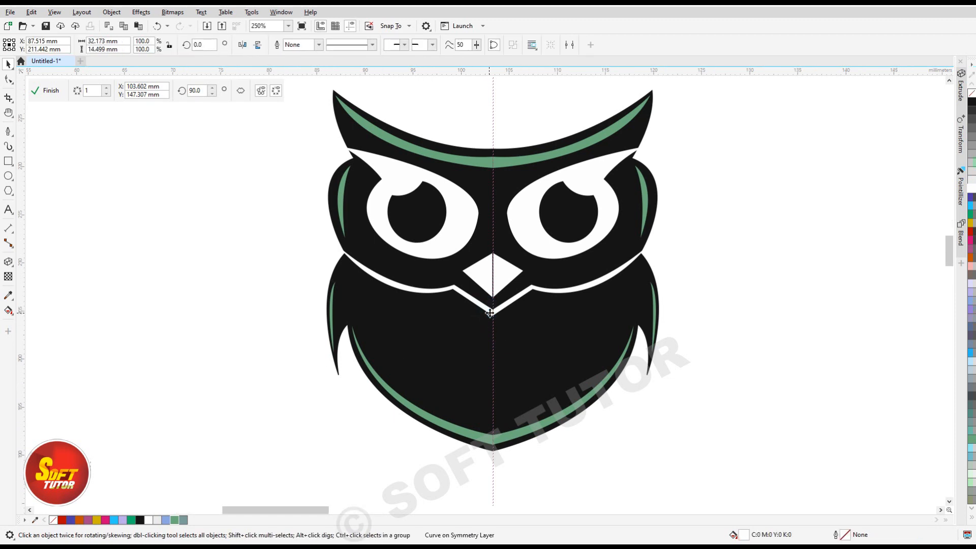
scroll(488, 314, up, 2)
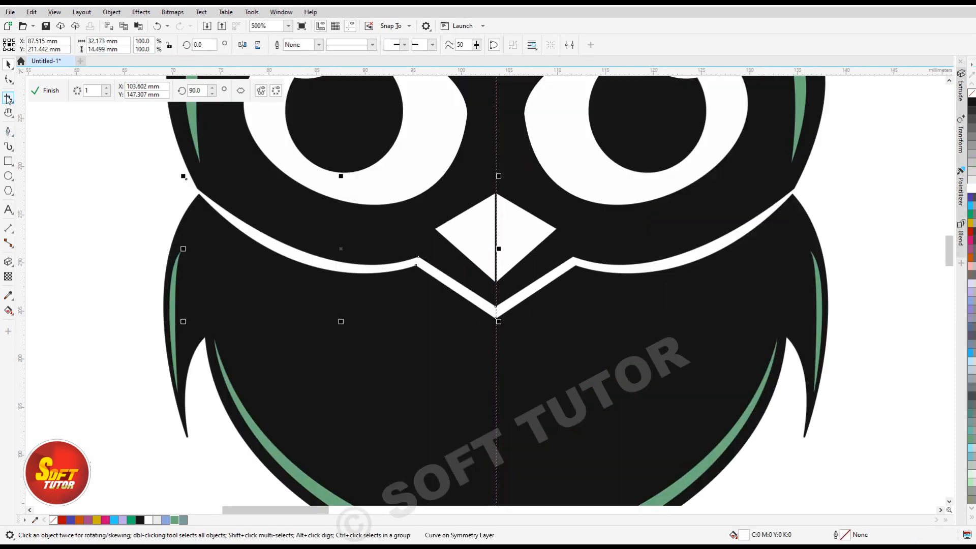
click(8, 79)
drag(496, 319, 496, 338)
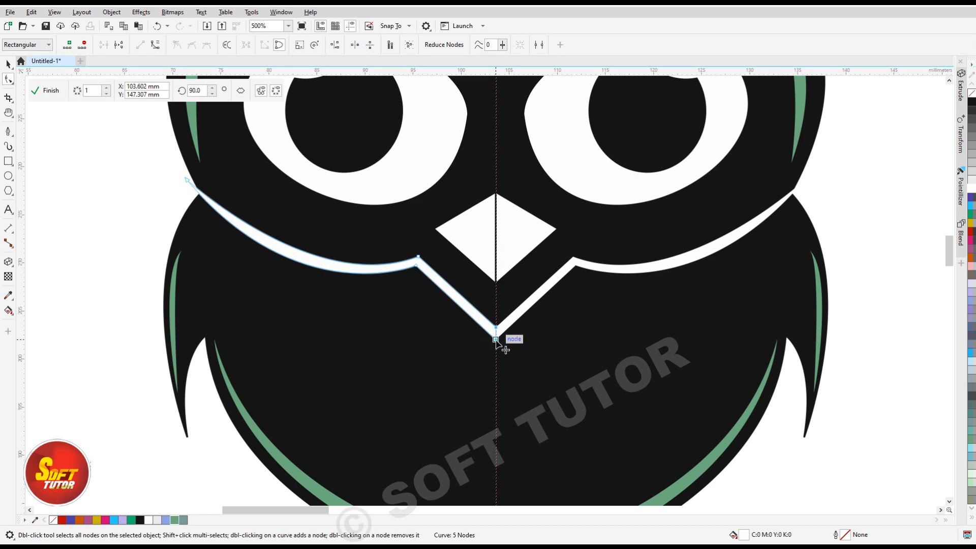
drag(417, 265, 416, 275)
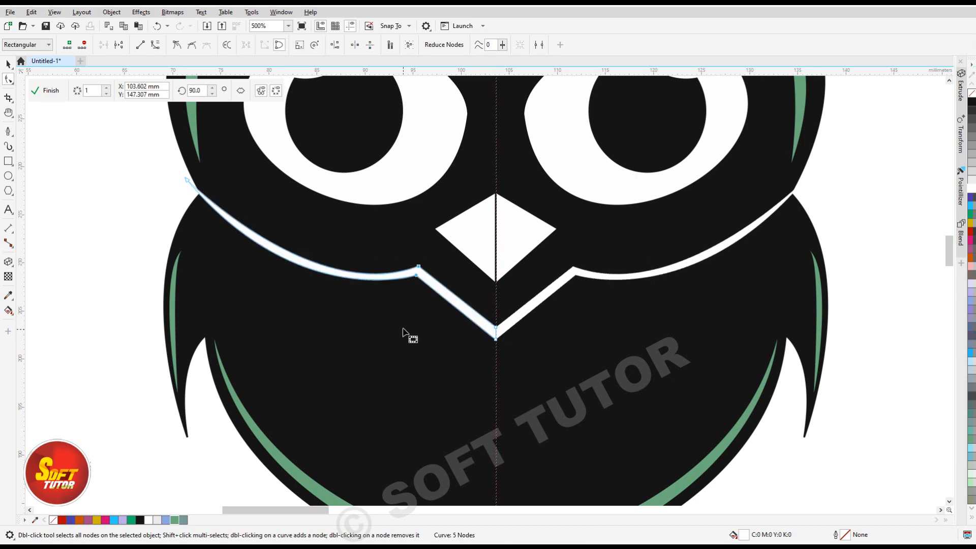
Lengthen the white beak by lowering its bottom node along the symmetry line.
scroll(391, 302, down, 1)
scroll(440, 273, up, 1)
click(430, 265)
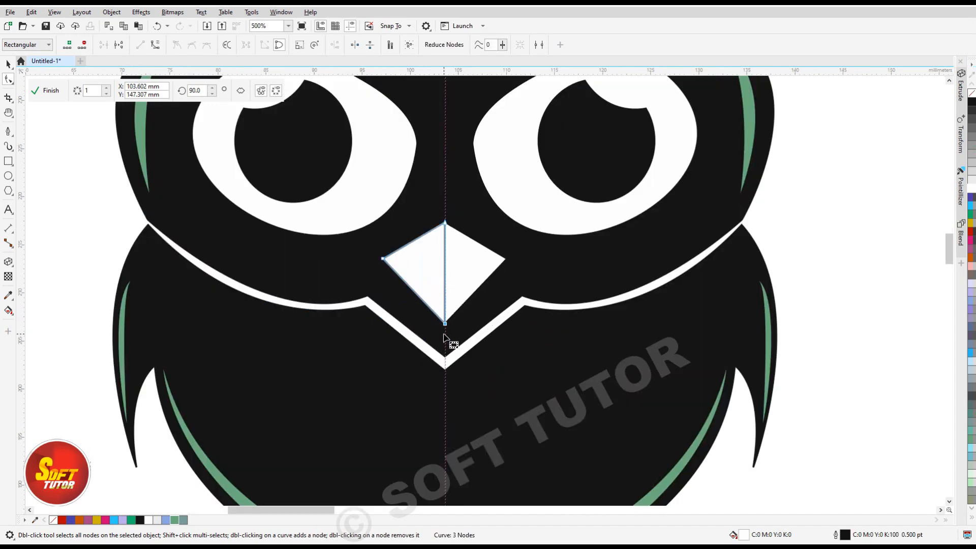
scroll(437, 323, down, 1)
key(space)
click(769, 333)
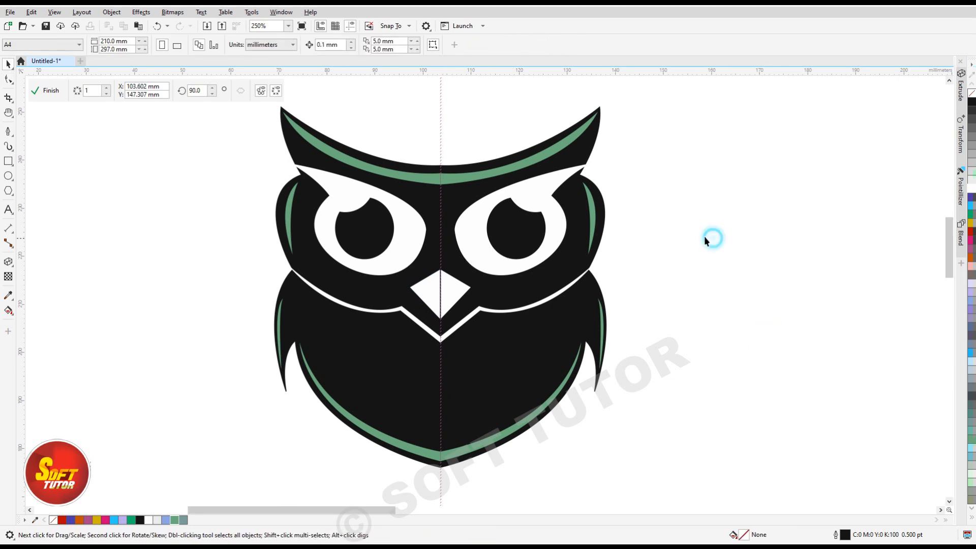
Finish the symmetry drawing and move the whole owl about 6 mm left and 2 mm down on the page.
click(665, 226)
key(h)
drag(454, 336, 455, 310)
scroll(453, 306, down, 1)
drag(460, 270, 466, 287)
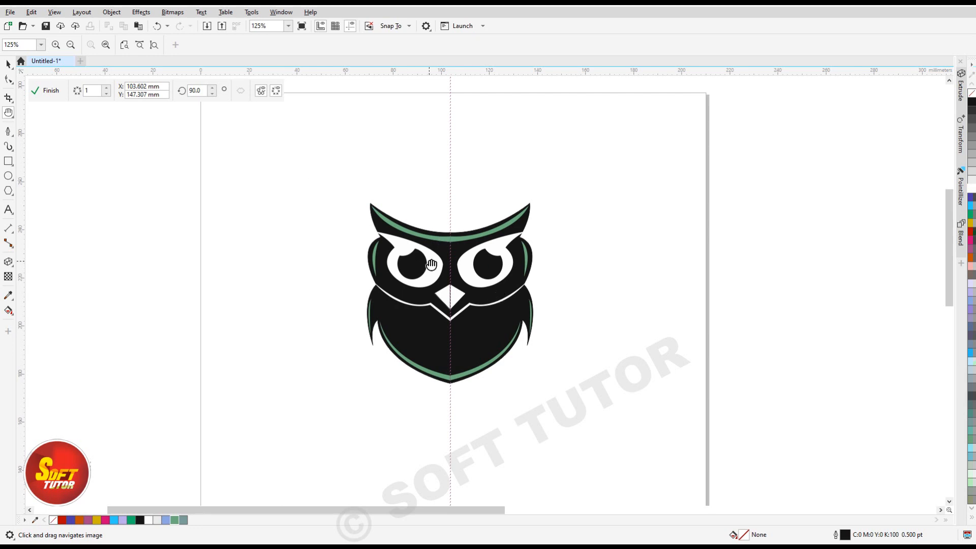
click(52, 91)
click(295, 219)
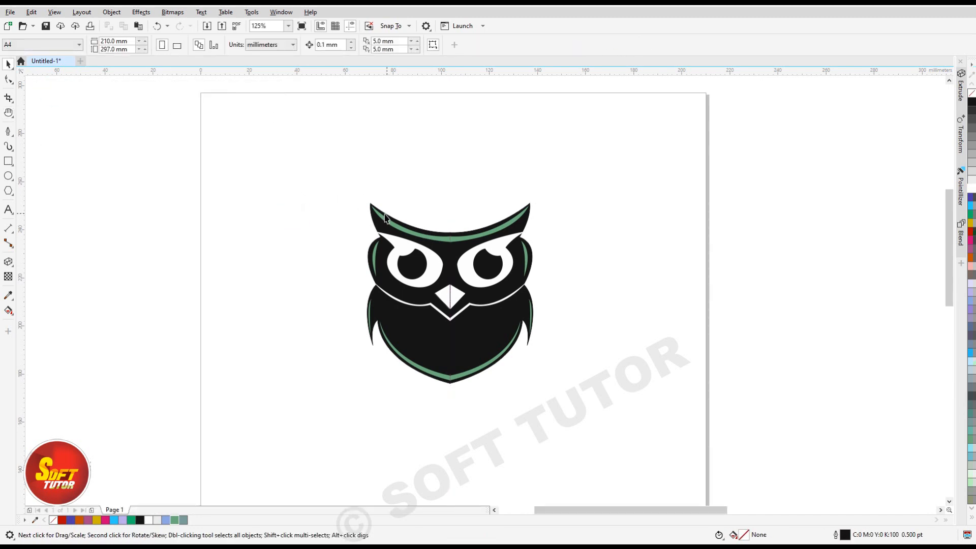
drag(281, 164, 647, 419)
drag(478, 312, 458, 331)
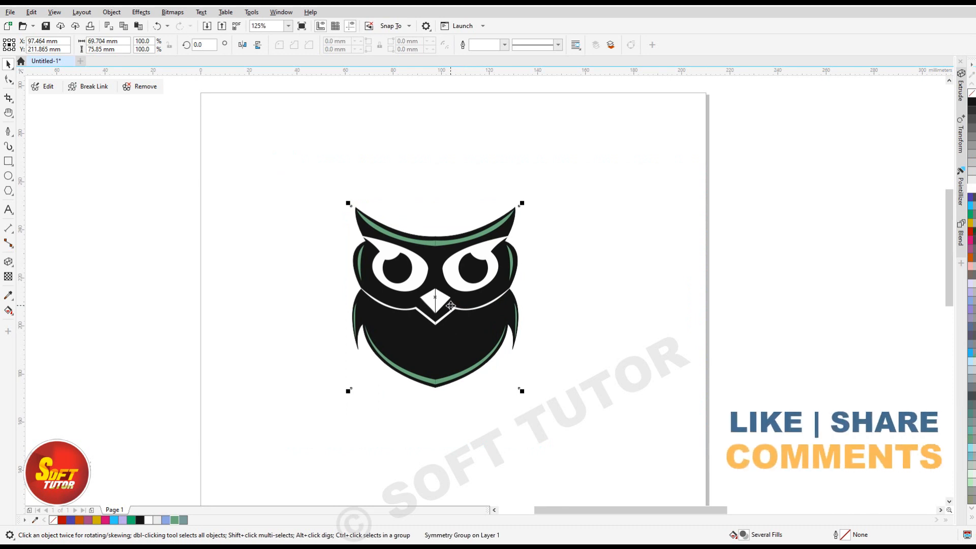
Reopen the owl's symmetry group for editing, check that its individual shapes can be selected, and finish editing.
click(45, 87)
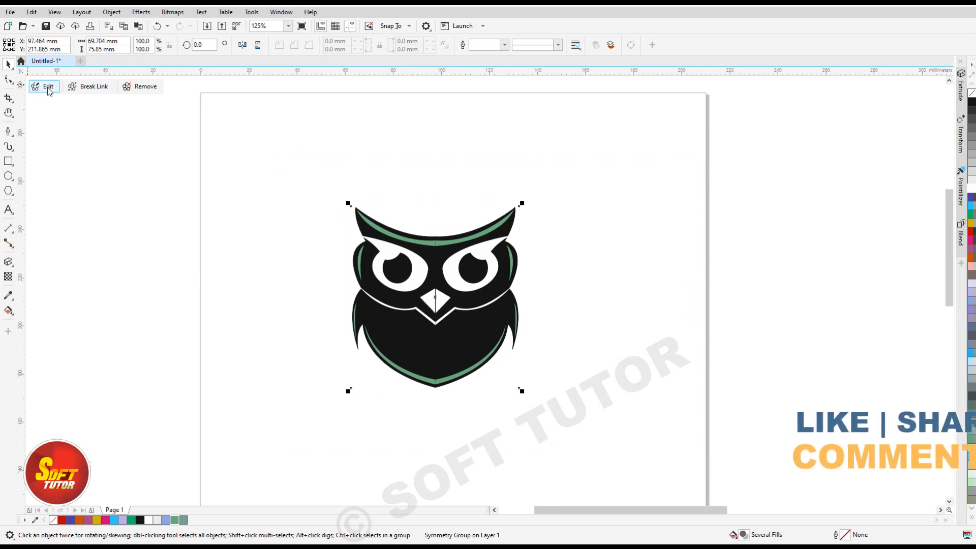
click(410, 259)
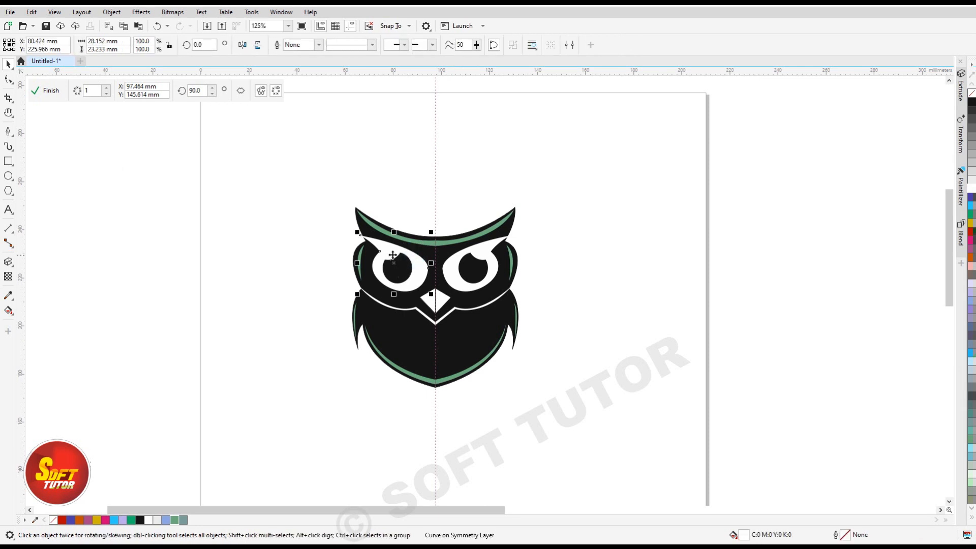
scroll(394, 257, up, 2)
click(336, 252)
click(52, 96)
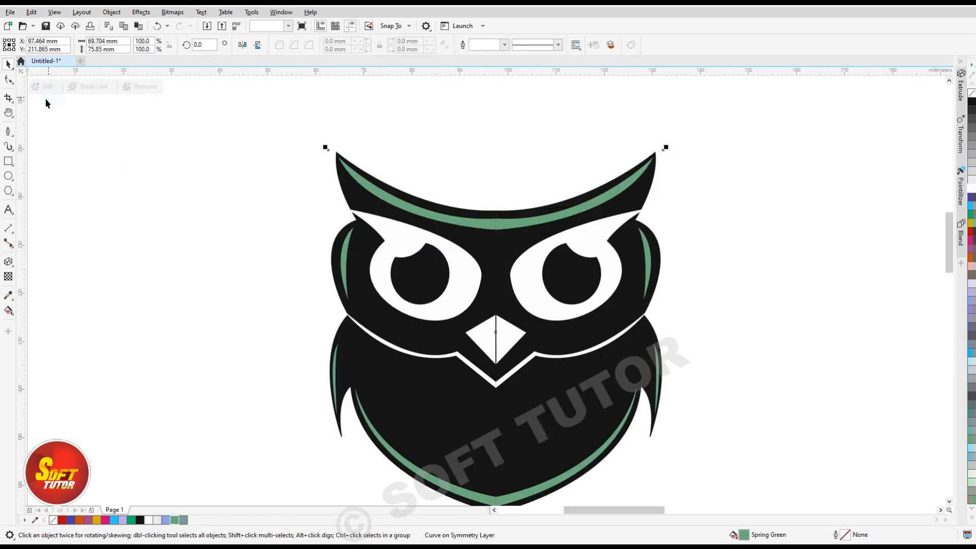
Break the owl's symmetry link and move the resulting group about 36 mm right and 31 mm down.
click(176, 189)
click(383, 283)
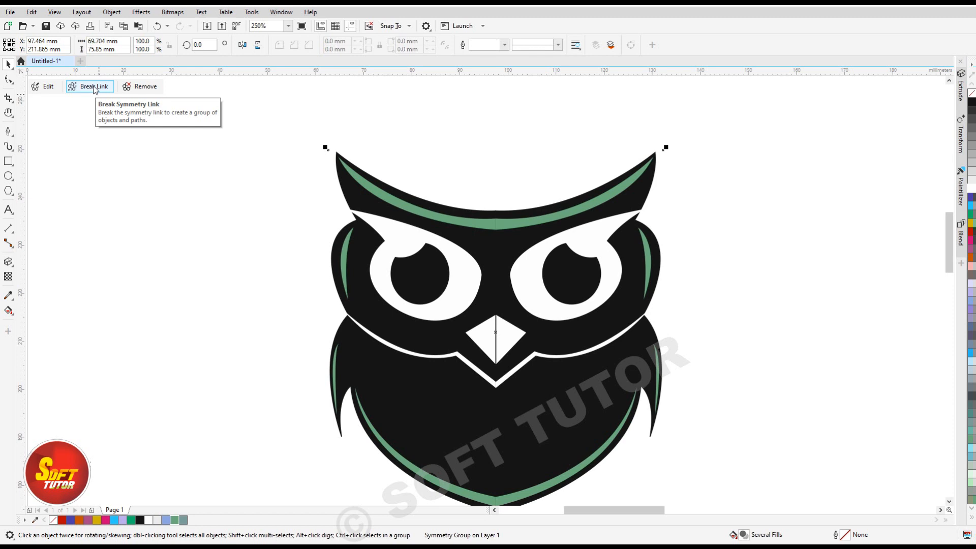
click(92, 88)
scroll(371, 210, down, 2)
click(242, 206)
click(440, 251)
drag(422, 212, 451, 266)
scroll(405, 240, down, 1)
scroll(461, 269, up, 1)
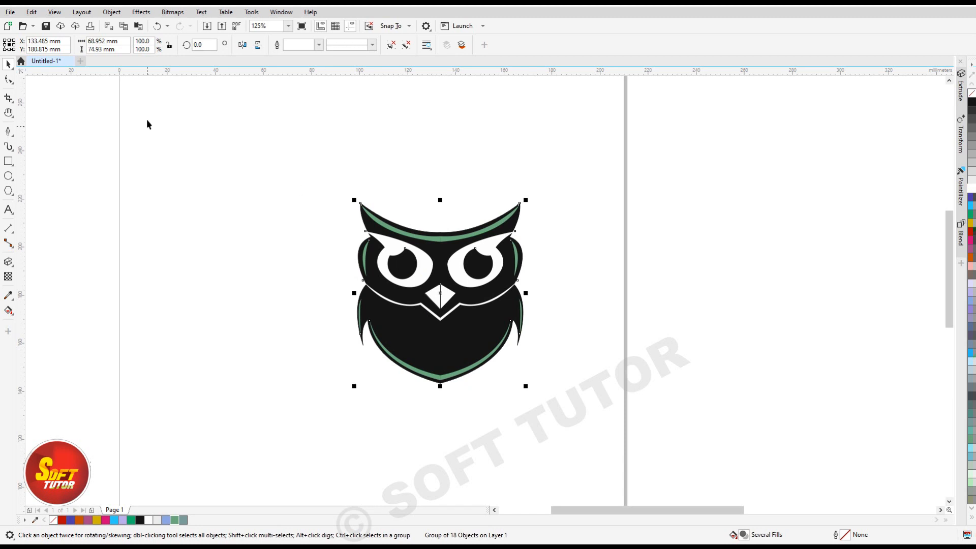
Try to edit the nodes of the unlinked owl's brow, and reselect the whole owl group.
click(8, 79)
scroll(353, 208, up, 2)
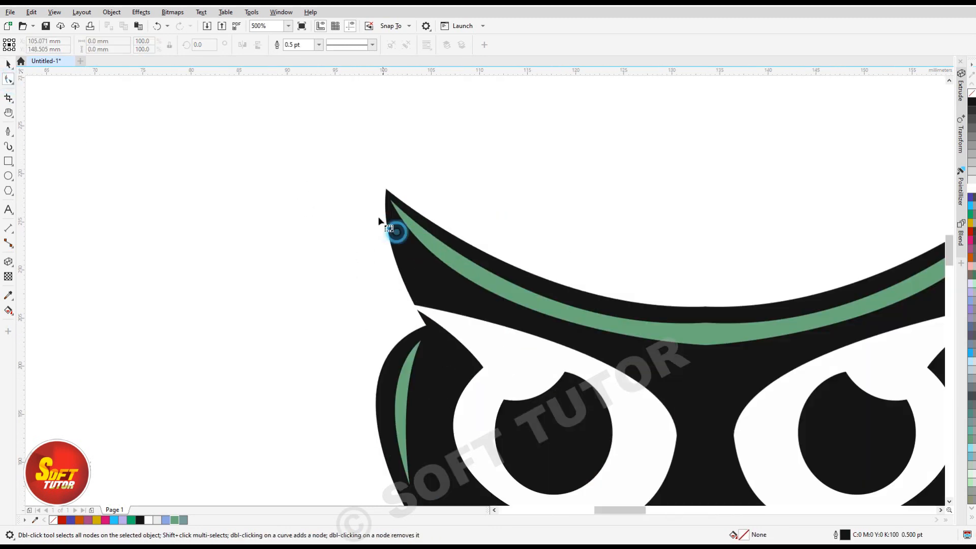
scroll(347, 209, down, 2)
key(space)
click(420, 256)
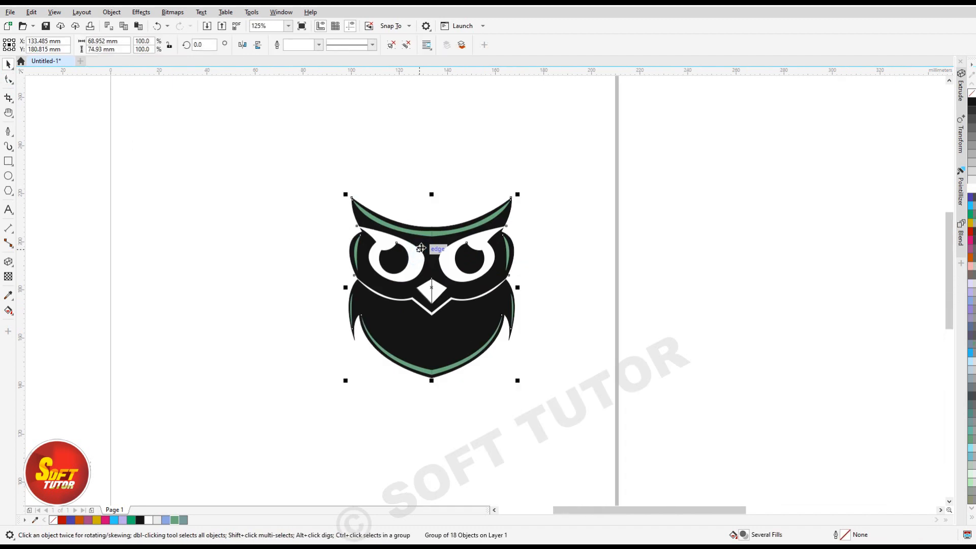
Ungroup the owl and open the left half of its black body outline for node editing.
click(686, 232)
ctrl+click(426, 270)
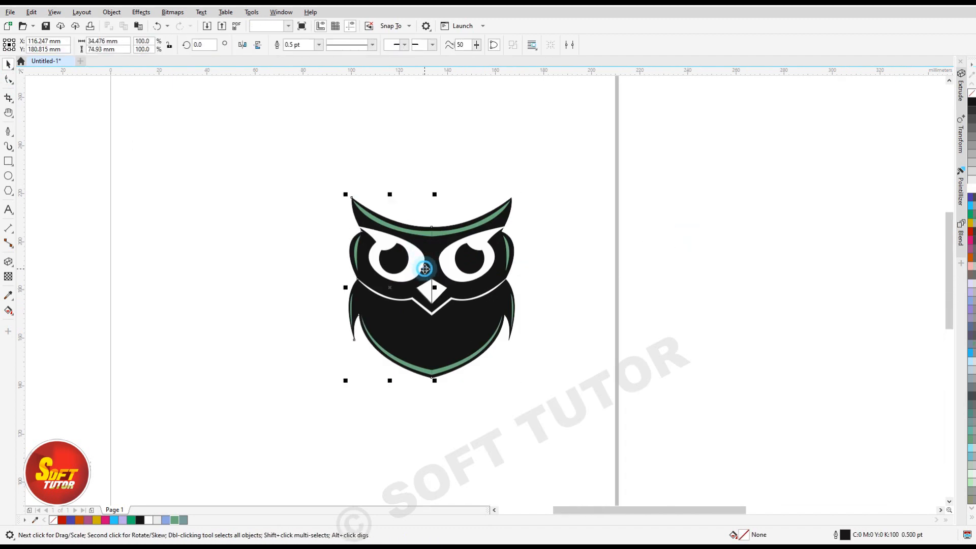
scroll(410, 248, up, 2)
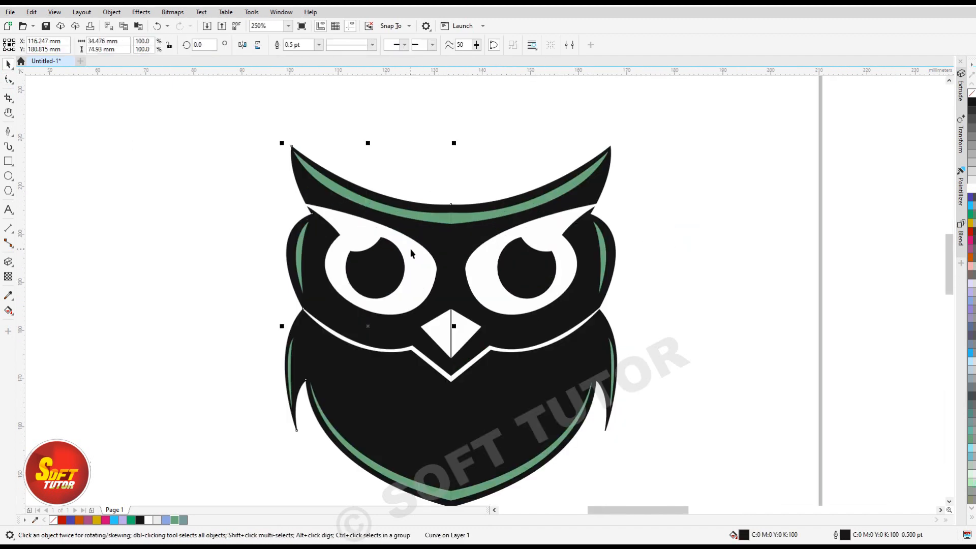
click(8, 79)
Move the left ear-tip node about 1 mm left and 2 mm up, adjust its lower curve handle, and leave the owl deselected.
drag(293, 149, 276, 120)
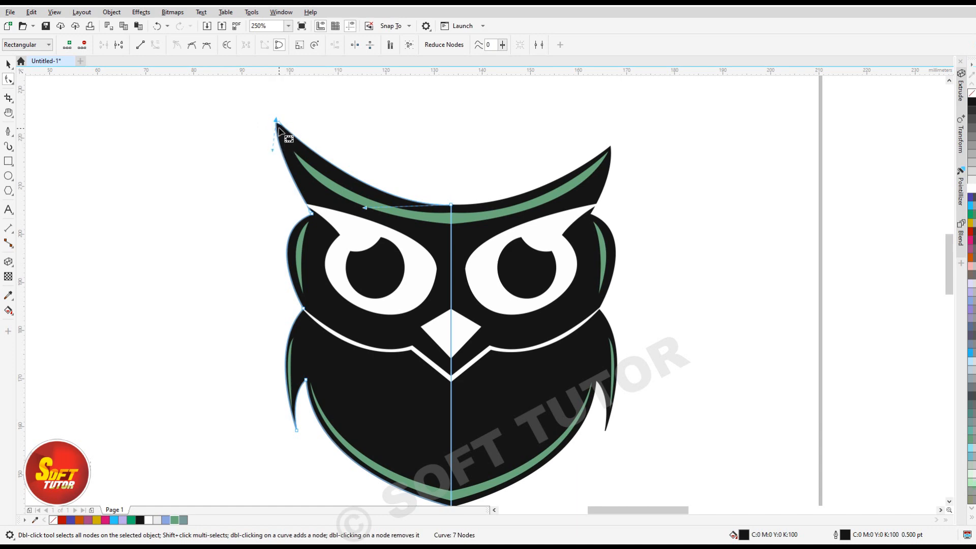
drag(276, 121, 285, 134)
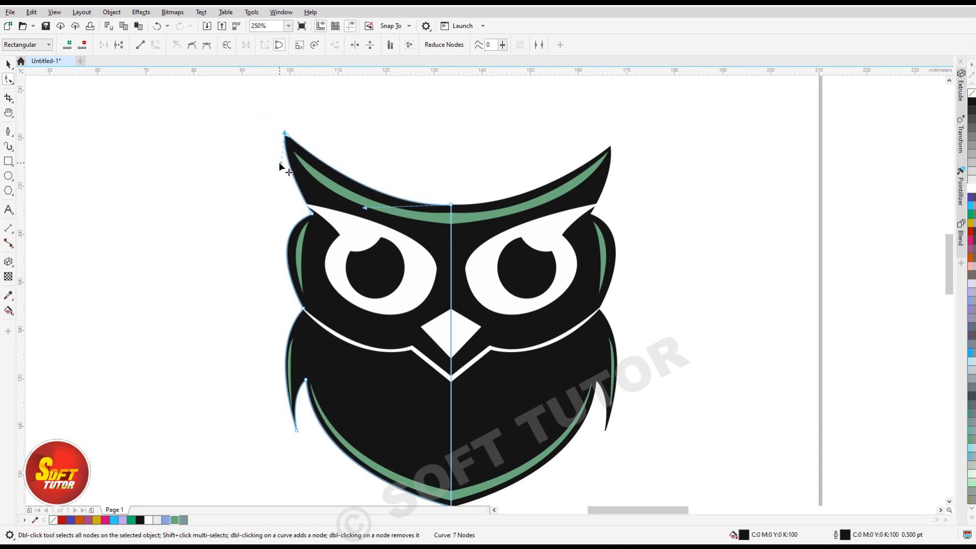
drag(285, 135, 278, 177)
mouse_move(284, 133)
mouse_down()
mouse_move(284, 144)
mouse_move(288, 136)
mouse_up()
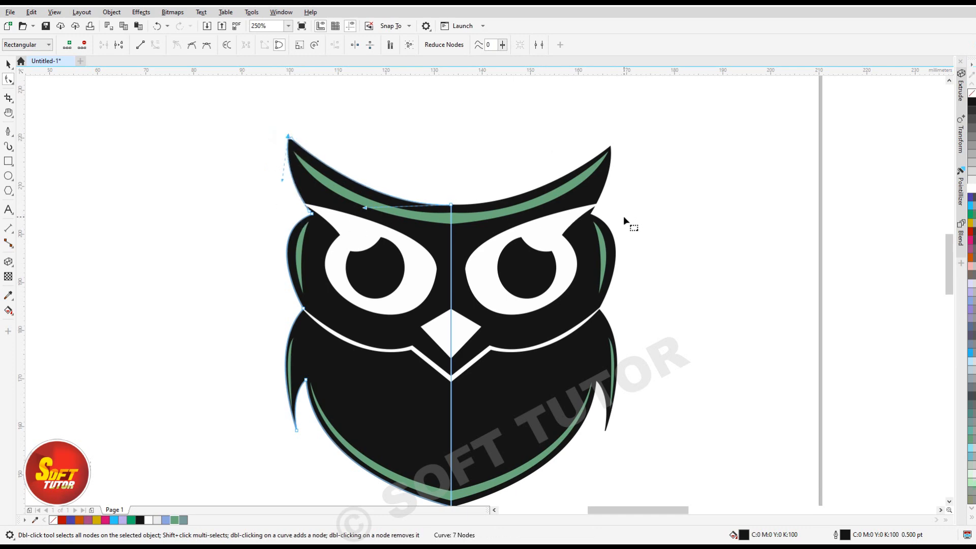
scroll(353, 290, down, 2)
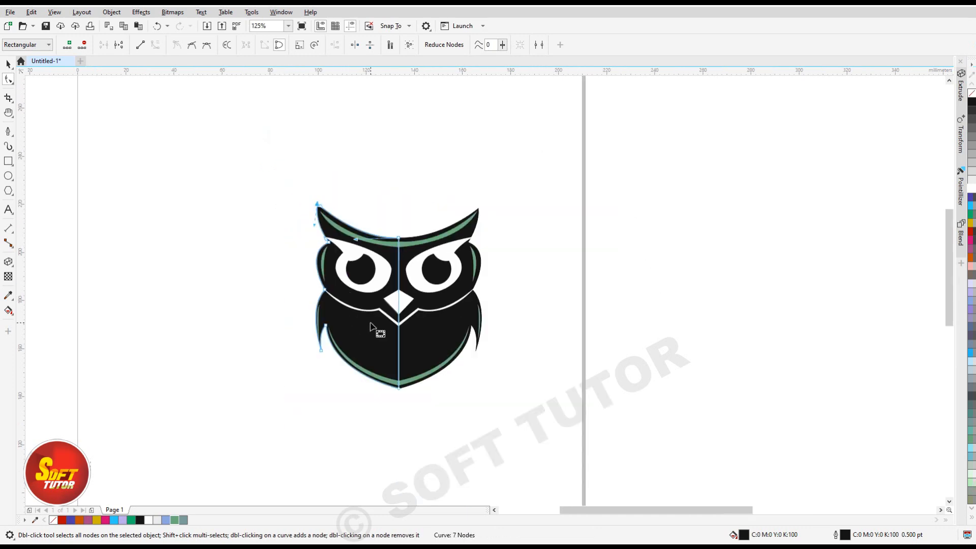
key(space)
click(694, 307)
key(h)
drag(471, 339, 459, 305)
key(space)
click(747, 285)
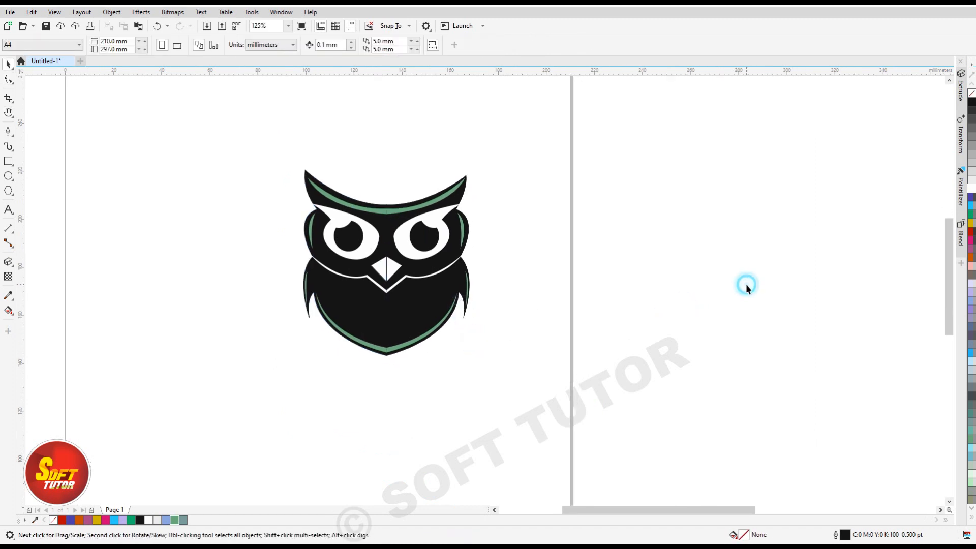